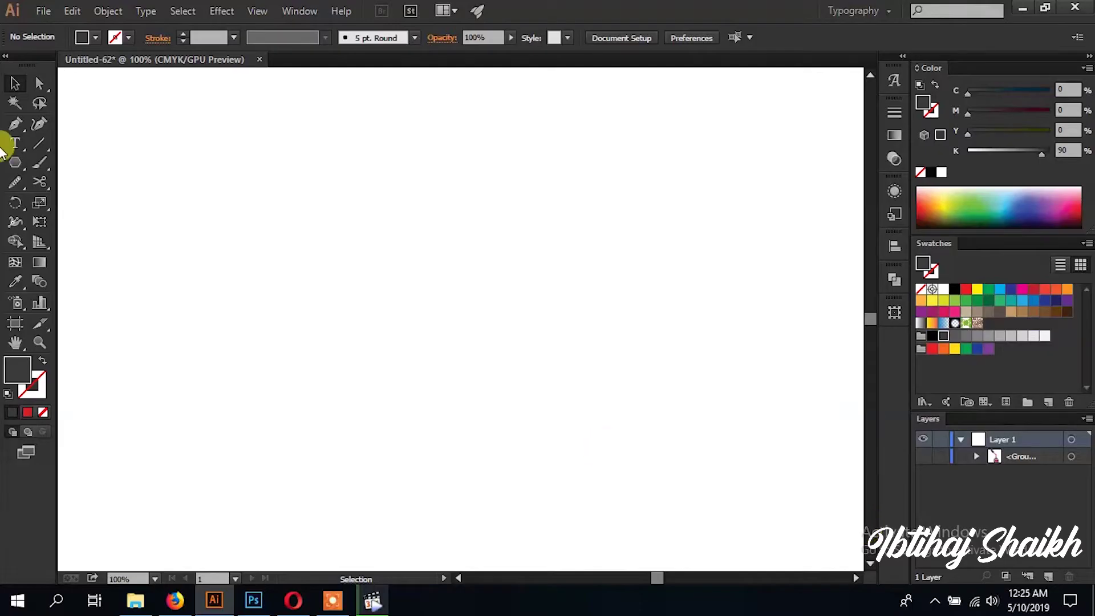
- Draw an 8-sided polygon and round its side corners into curves
{"action": "left_click", "coordinate": [514, 301]}
{"action": "type", "text": "8"}
{"action": "key", "text": "Return"}
{"action": "left_click", "coordinate": [39, 83]}
{"action": "left_click_drag", "start_coordinate": [354, 225], "coordinate": [475, 273]}
{"action": "left_click", "coordinate": [603, 355]}
{"action": "left_click_drag", "start_coordinate": [604, 355], "coordinate": [487, 277]}
{"action": "key", "text": "v"}
{"action": "left_click_drag", "start_coordinate": [570, 323], "coordinate": [516, 331]}
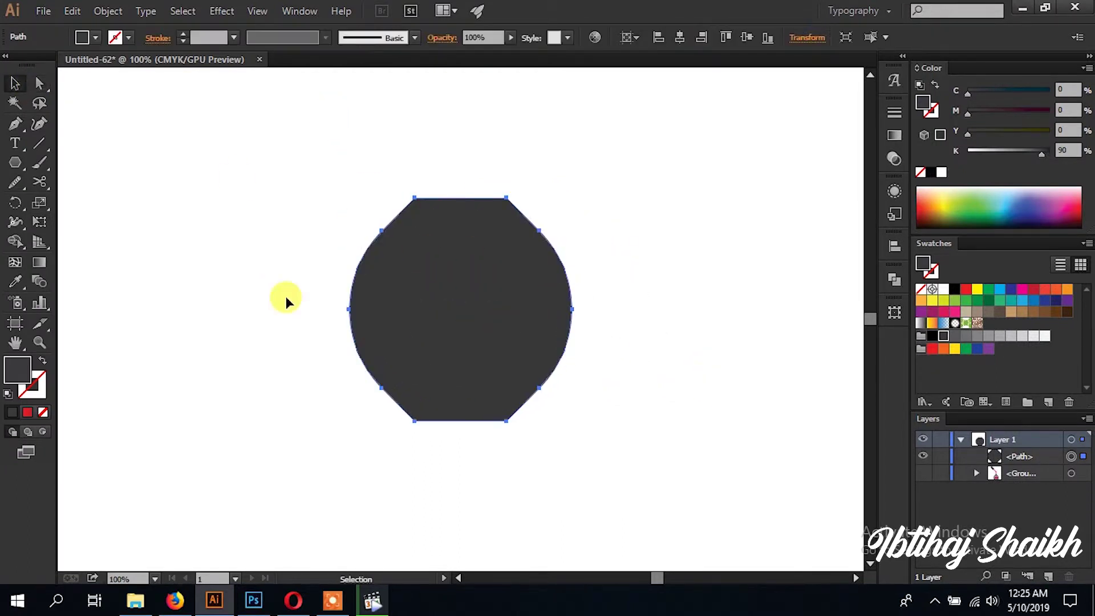
- Slice off the polygon's bottom flat using a horizontal line and Shape Builder
{"action": "left_click", "coordinate": [43, 144]}
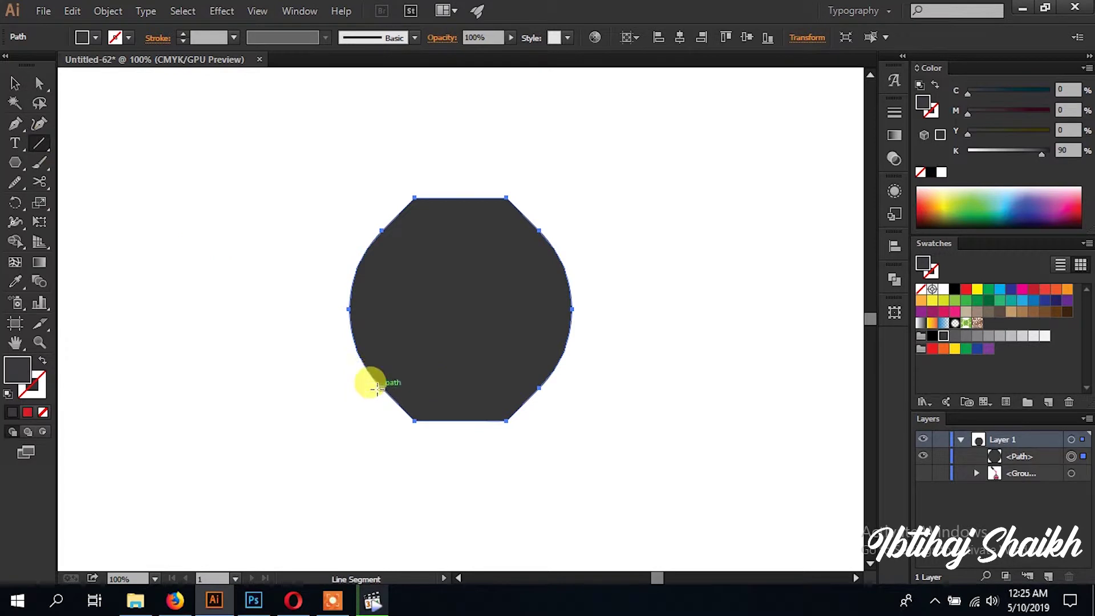
{"action": "left_click_drag", "start_coordinate": [377, 388], "coordinate": [706, 388]}
{"action": "key", "text": "v"}
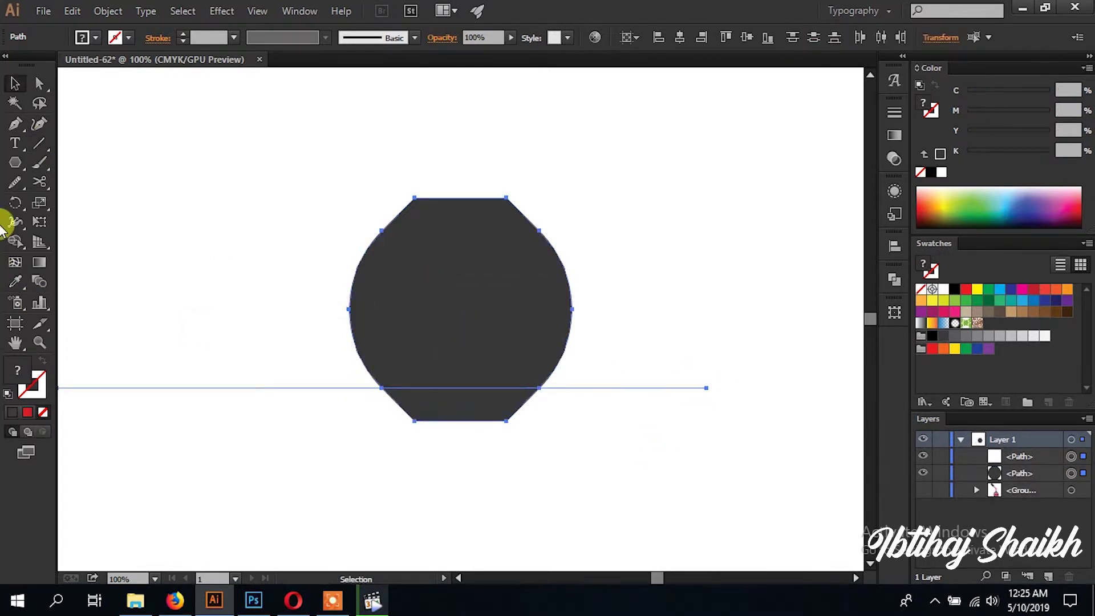
{"action": "left_click", "coordinate": [15, 222]}
{"action": "left_click", "coordinate": [411, 420], "text": "alt"}
{"action": "key", "text": "v"}
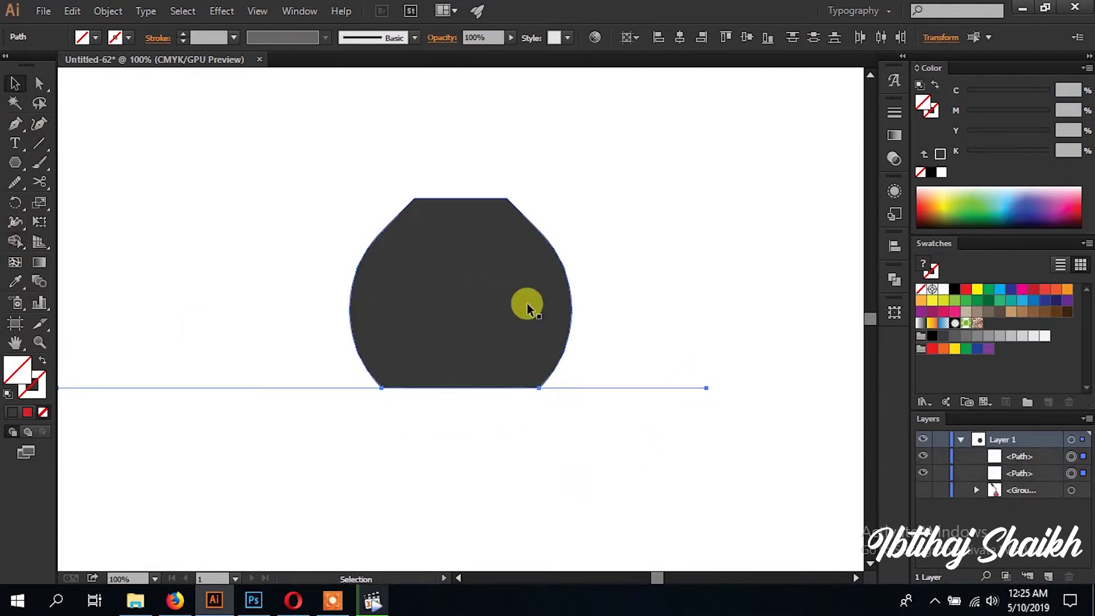
{"action": "key", "text": "Delete"}
- Round the two new bottom corners slightly and move the body down
{"action": "left_click", "coordinate": [39, 84]}
{"action": "mouse_move", "coordinate": [361, 392]}
{"action": "left_mouse_down"}
{"action": "mouse_move", "coordinate": [591, 432]}
{"action": "mouse_move", "coordinate": [296, 348]}
{"action": "left_mouse_up"}
{"action": "left_click_drag", "start_coordinate": [387, 378], "coordinate": [402, 373]}
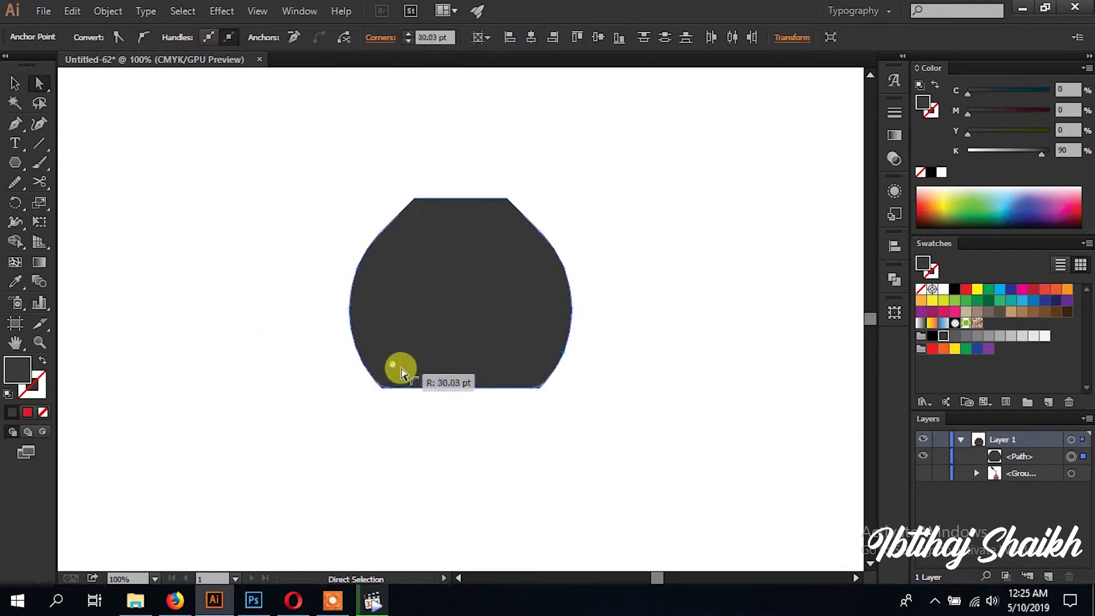
{"action": "key", "text": "v"}
{"action": "left_click_drag", "start_coordinate": [472, 240], "coordinate": [472, 286]}
{"action": "left_click", "coordinate": [16, 164]}
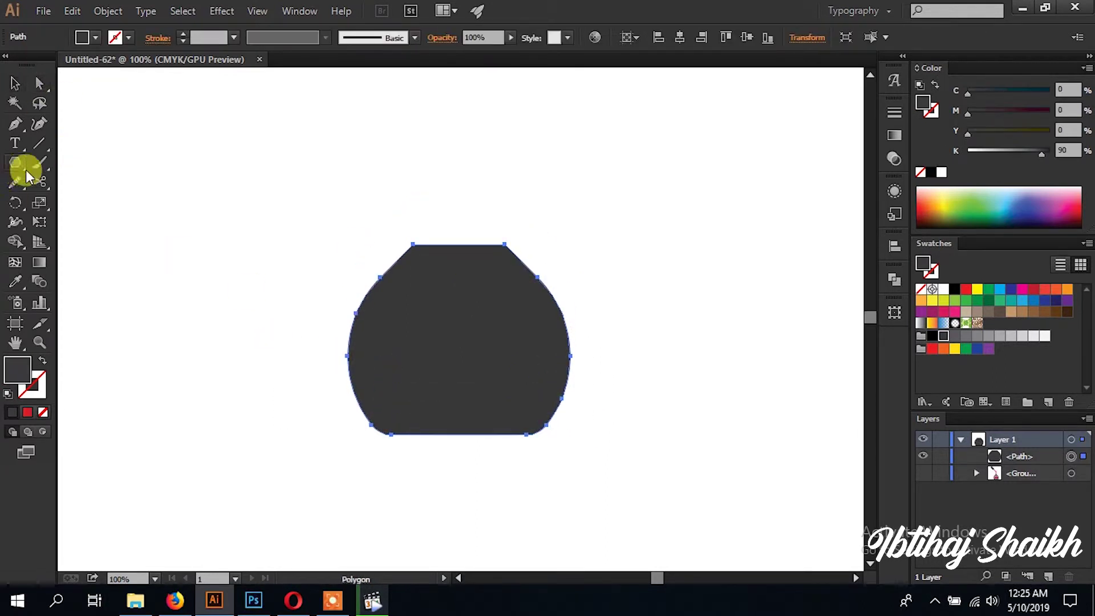
- Draw a rectangular neck on top of the bottle and narrow it evenly
{"action": "left_click_drag", "start_coordinate": [18, 165], "coordinate": [108, 163]}
{"action": "left_click_drag", "start_coordinate": [420, 210], "coordinate": [500, 262]}
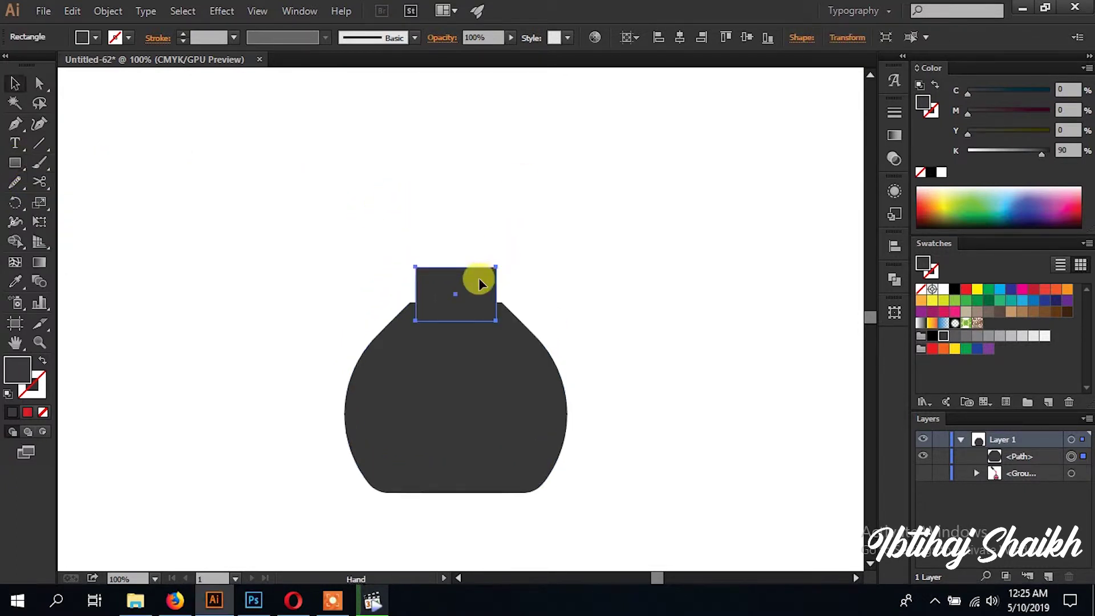
{"action": "key", "text": "e"}
{"action": "left_click_drag", "start_coordinate": [493, 295], "coordinate": [492, 295]}
{"action": "key", "text": "ctrl+plus"}
- Place a copy of the neck above it and stretch it taller
{"action": "key", "text": "v"}
{"action": "left_click_drag", "start_coordinate": [473, 343], "coordinate": [472, 159], "text": "alt"}
{"action": "key", "text": "ctrl+minus"}
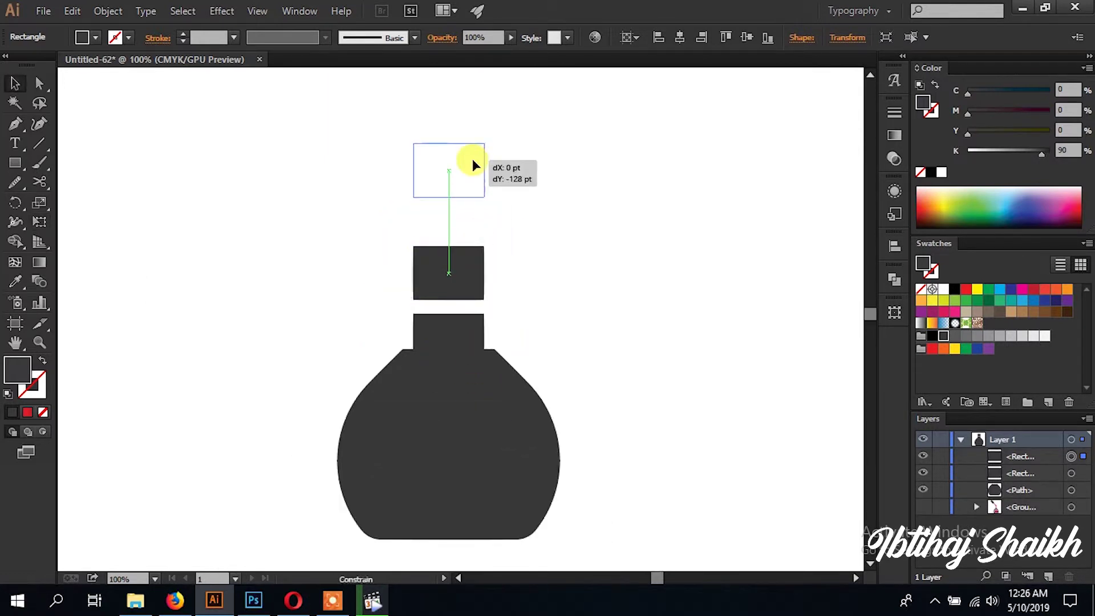
{"action": "key", "text": "e"}
{"action": "left_click_drag", "start_coordinate": [449, 223], "coordinate": [450, 262]}
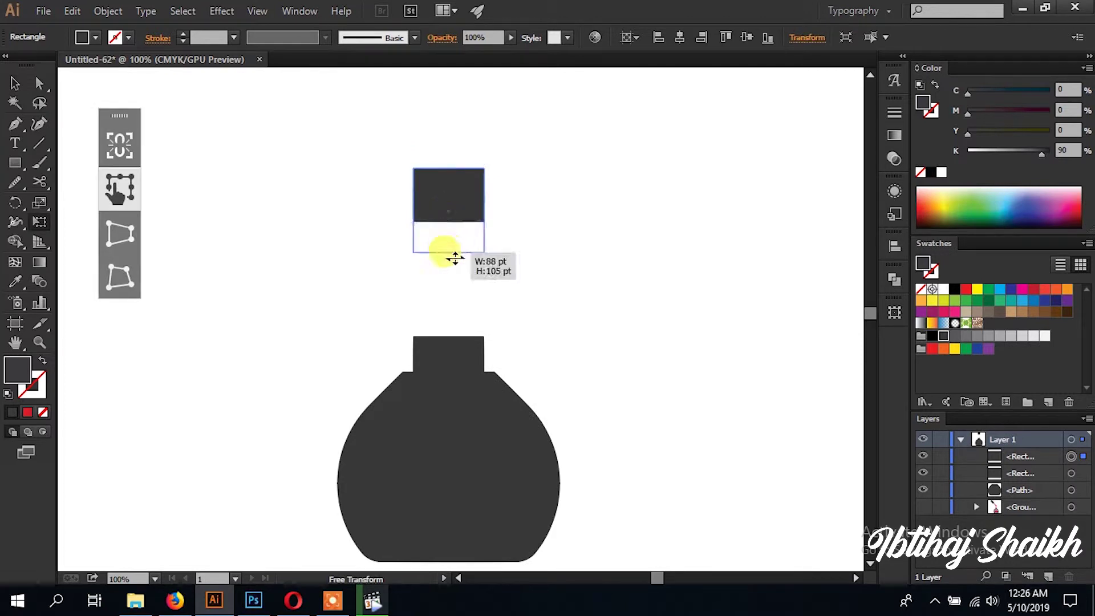
{"action": "left_click_drag", "start_coordinate": [452, 168], "coordinate": [449, 131]}
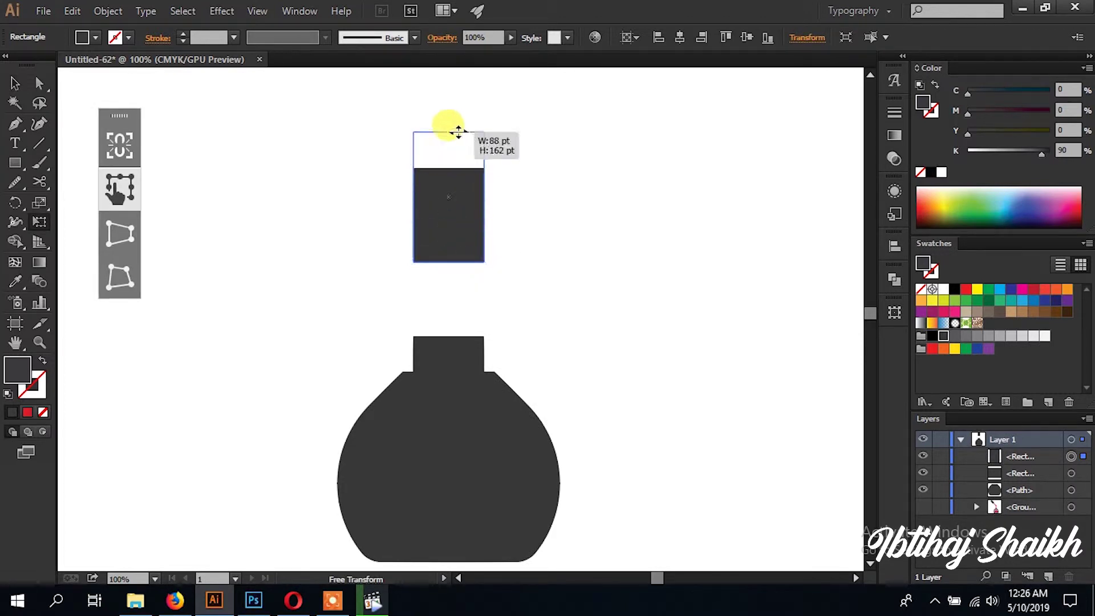
- Pinch the copy's top corners inward with Perspective Distort into a tapered cap
{"action": "scroll", "coordinate": [382, 171], "scroll_direction": "up", "scroll_amount": 2}
{"action": "left_click", "coordinate": [118, 228]}
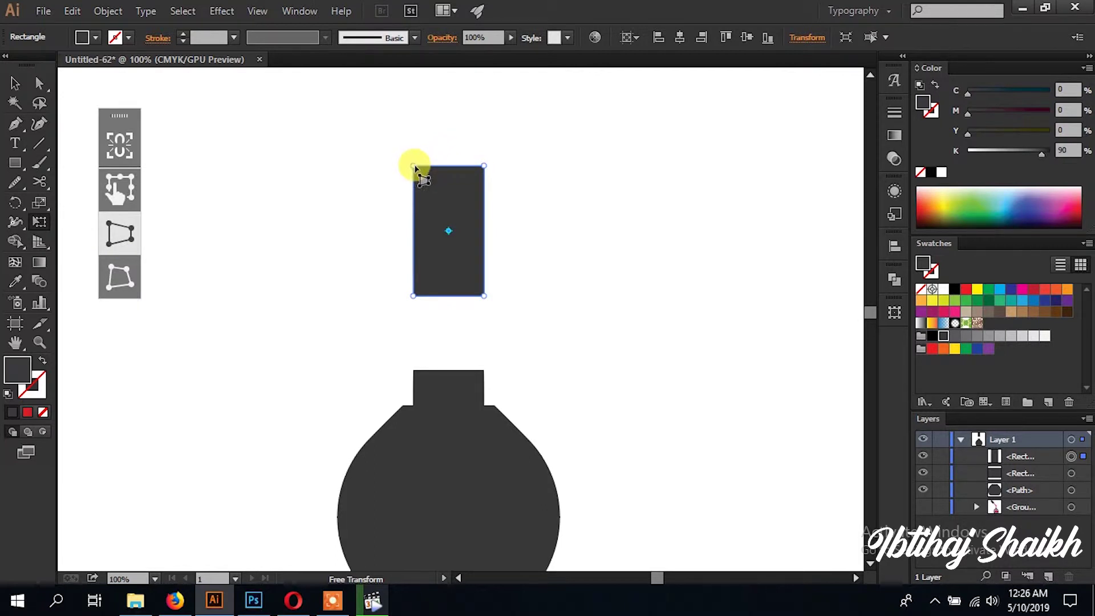
{"action": "left_click_drag", "start_coordinate": [425, 165], "coordinate": [426, 171]}
{"action": "key", "text": "v"}
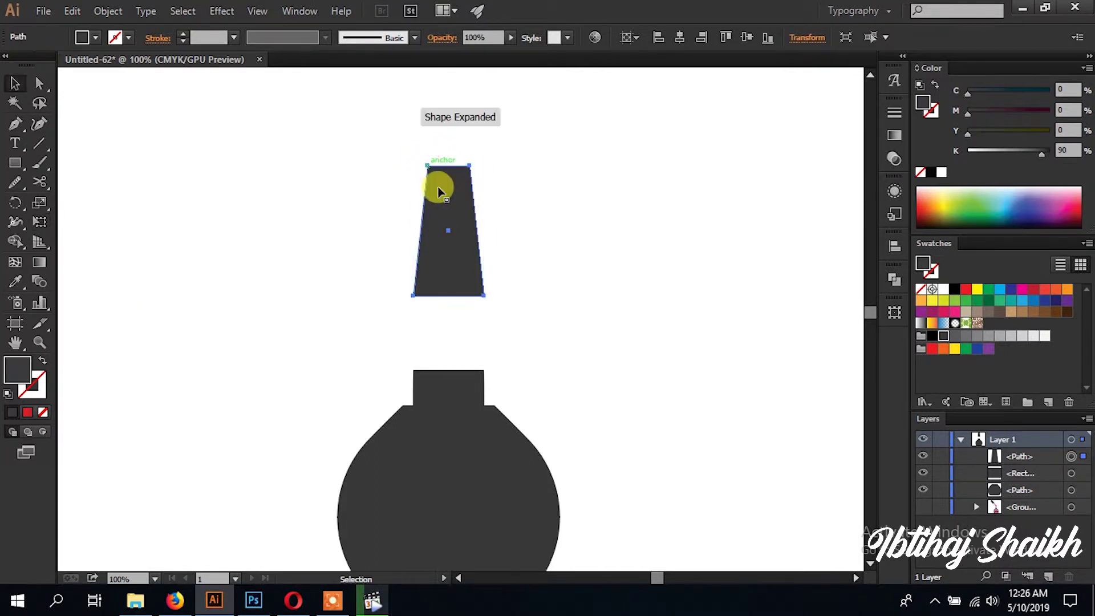
{"action": "scroll", "coordinate": [525, 196], "scroll_direction": "down", "scroll_amount": 2}
{"action": "left_click", "coordinate": [525, 196]}
{"action": "left_click", "coordinate": [15, 163]}
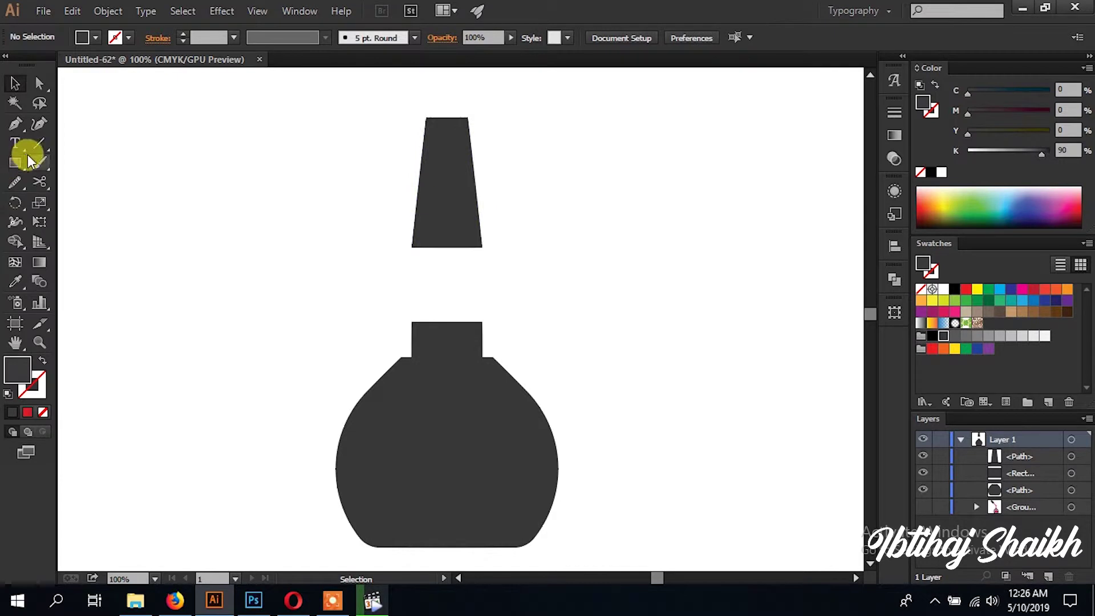
- Draw a thin stick below the cap, centre it horizontally, and unite them
{"action": "left_click_drag", "start_coordinate": [439, 238], "coordinate": [462, 422]}
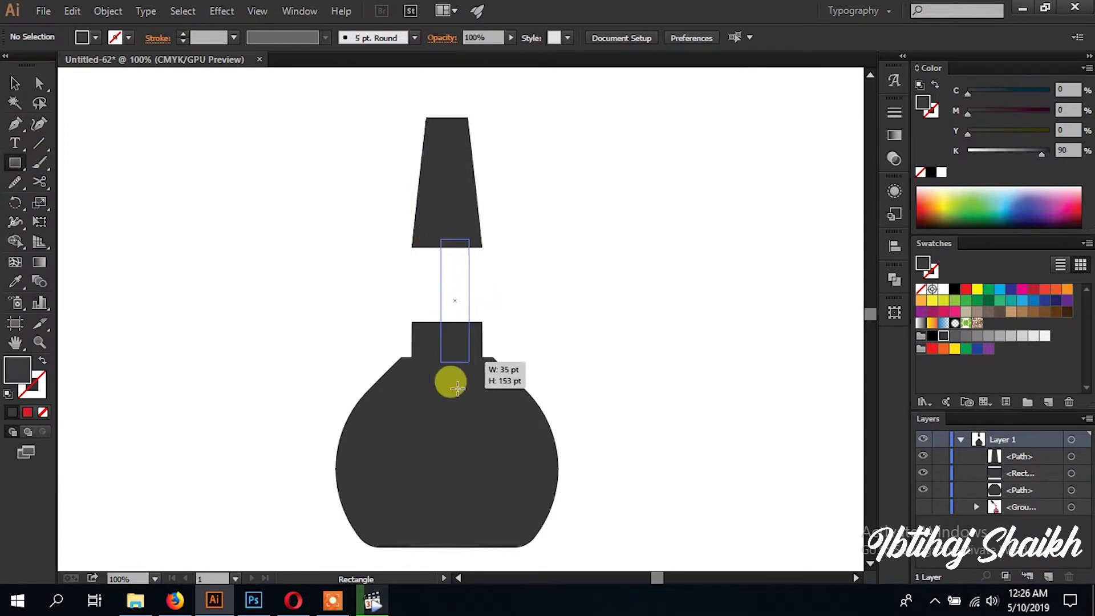
{"action": "key", "text": "v"}
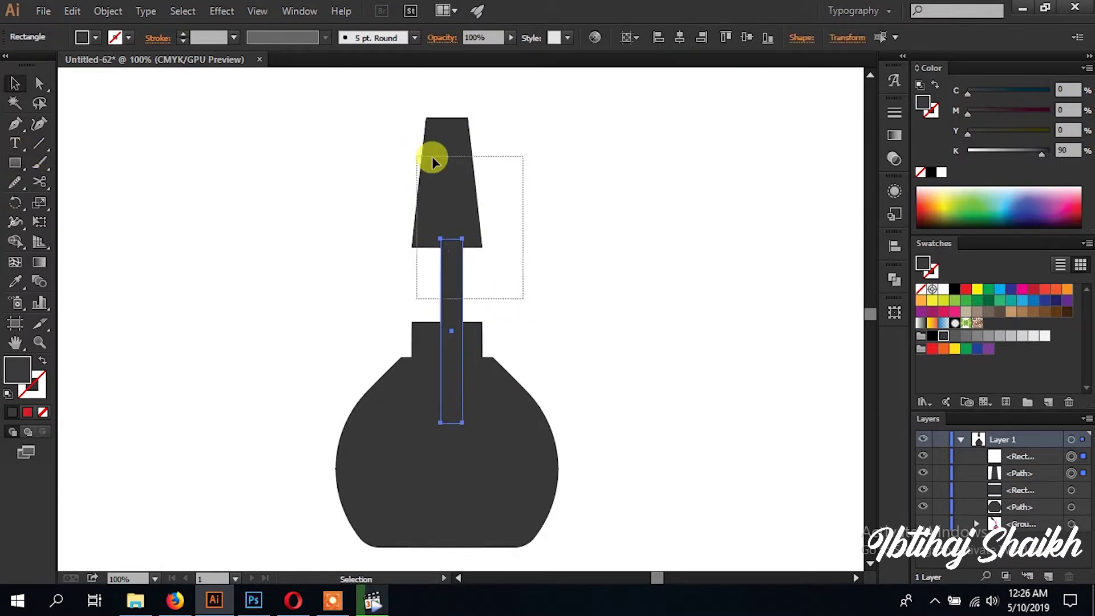
{"action": "key", "text": "ctrl+a"}
{"action": "left_click", "coordinate": [683, 36]}
{"action": "left_click", "coordinate": [498, 292]}
{"action": "left_click", "coordinate": [447, 273]}
{"action": "left_click", "coordinate": [474, 200], "text": "shift"}
{"action": "left_click", "coordinate": [896, 286]}
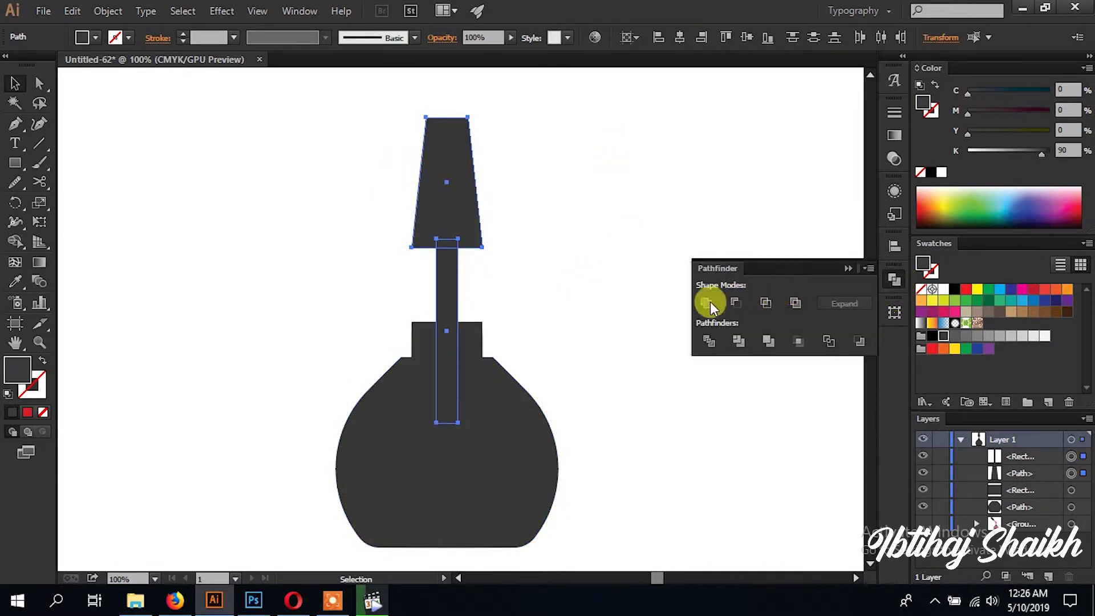
- Merge the neck into the bottle body with Pathfinder Unite
{"action": "key", "text": "e"}
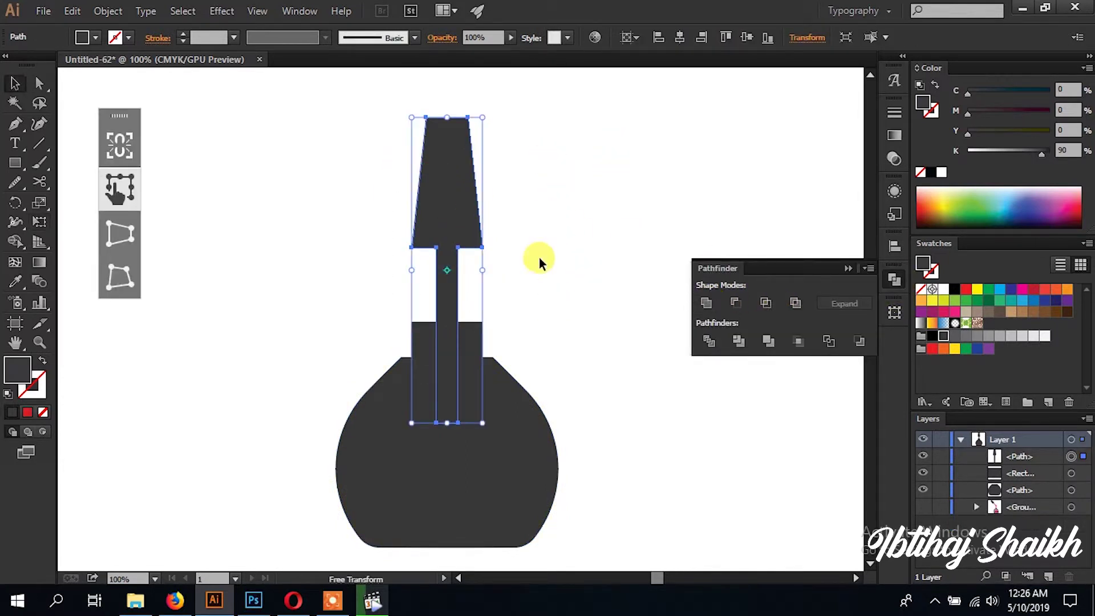
{"action": "key", "text": "v"}
{"action": "left_click_drag", "start_coordinate": [544, 297], "coordinate": [477, 423]}
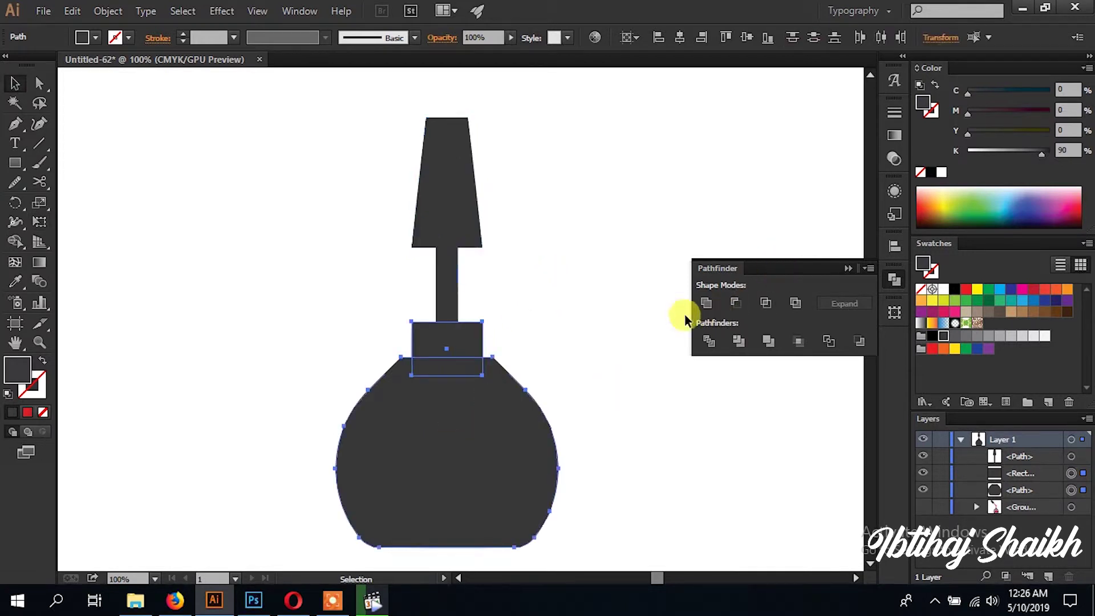
{"action": "left_click", "coordinate": [707, 303]}
- Rotate the cap-and-stick brush 90° to lie horizontally and move it up-left
{"action": "left_click", "coordinate": [456, 256]}
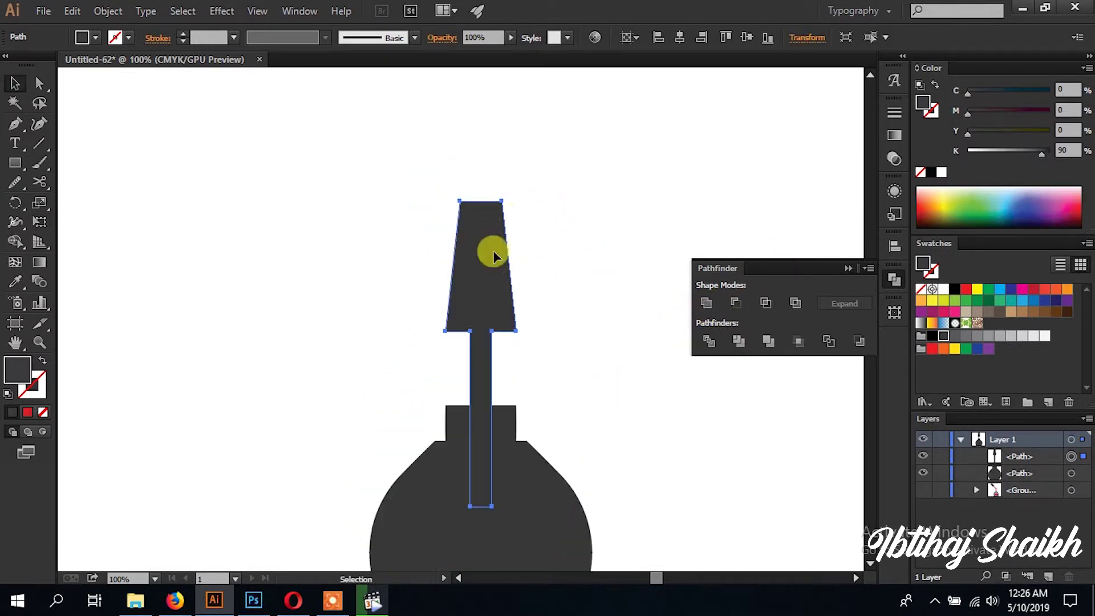
{"action": "key", "text": "e"}
{"action": "left_click_drag", "start_coordinate": [464, 163], "coordinate": [420, 224]}
{"action": "mouse_move", "coordinate": [570, 296]}
{"action": "left_mouse_down"}
{"action": "mouse_move", "coordinate": [425, 227]}
{"action": "mouse_move", "coordinate": [469, 237]}
{"action": "left_mouse_up"}
{"action": "key", "text": "v"}
{"action": "left_click", "coordinate": [567, 220]}
{"action": "key", "text": "ctrl+plus"}
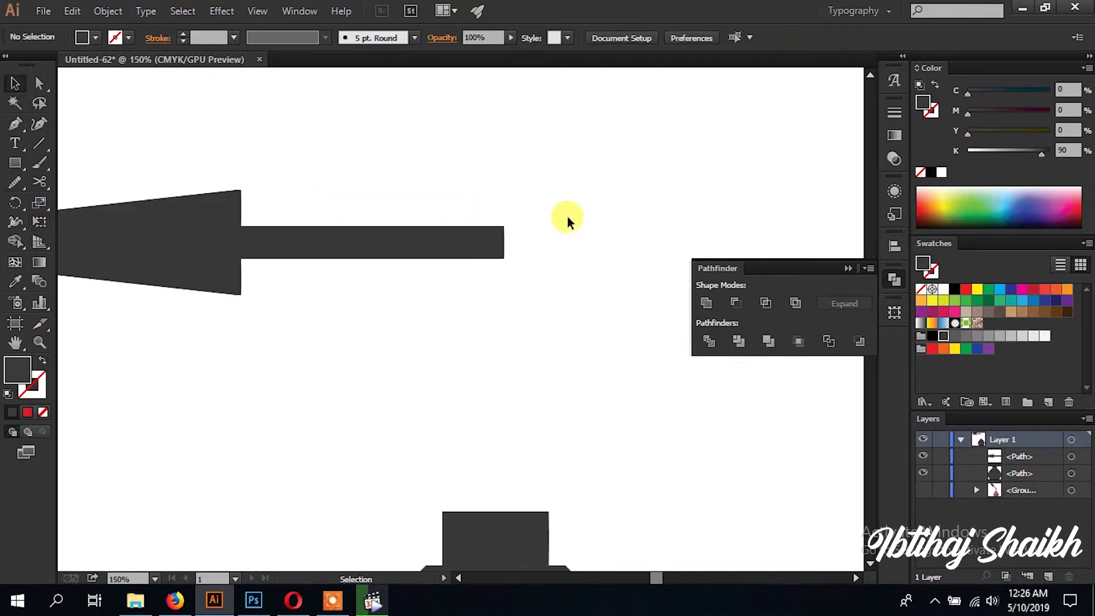
- Draw a curled teardrop brush tip with the Pen tool near the stick's end
{"action": "left_click_drag", "start_coordinate": [567, 214], "coordinate": [432, 258]}
{"action": "left_click", "coordinate": [15, 124]}
{"action": "left_click", "coordinate": [541, 228]}
{"action": "mouse_move", "coordinate": [480, 228]}
{"action": "left_mouse_down"}
{"action": "mouse_move", "coordinate": [409, 179]}
{"action": "mouse_move", "coordinate": [435, 194]}
{"action": "left_mouse_up"}
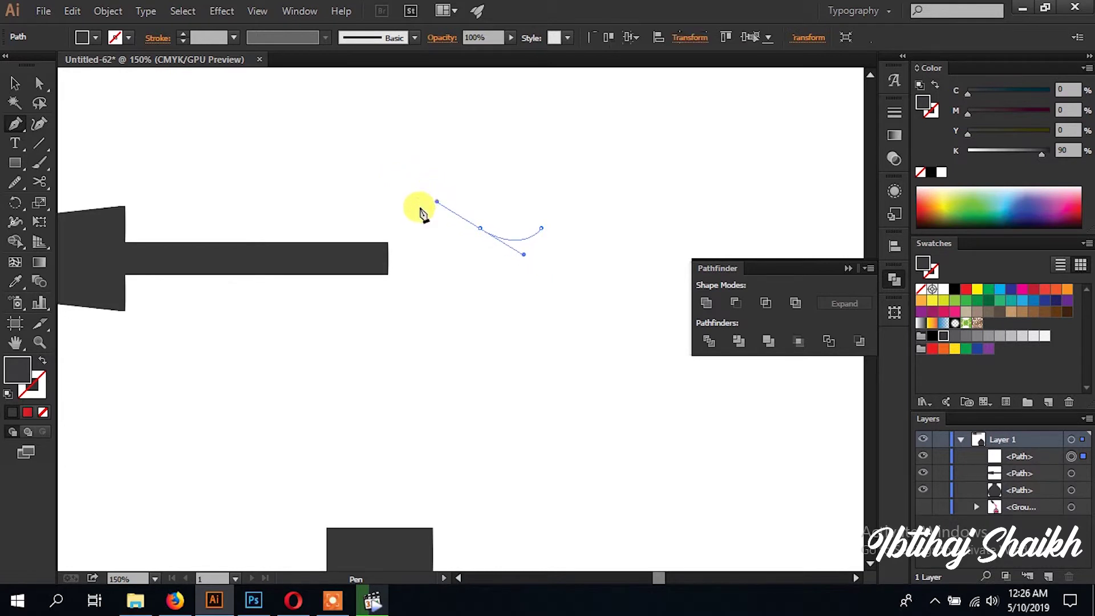
{"action": "left_click_drag", "start_coordinate": [398, 265], "coordinate": [397, 300]}
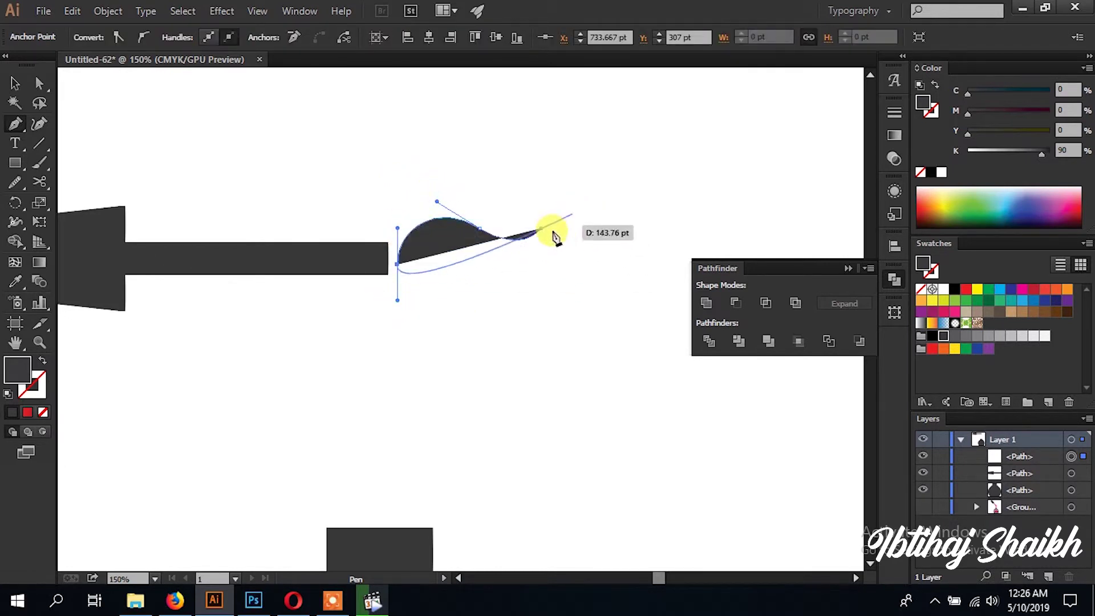
{"action": "left_click_drag", "start_coordinate": [541, 229], "coordinate": [541, 185]}
{"action": "left_click_drag", "start_coordinate": [557, 111], "coordinate": [567, 111]}
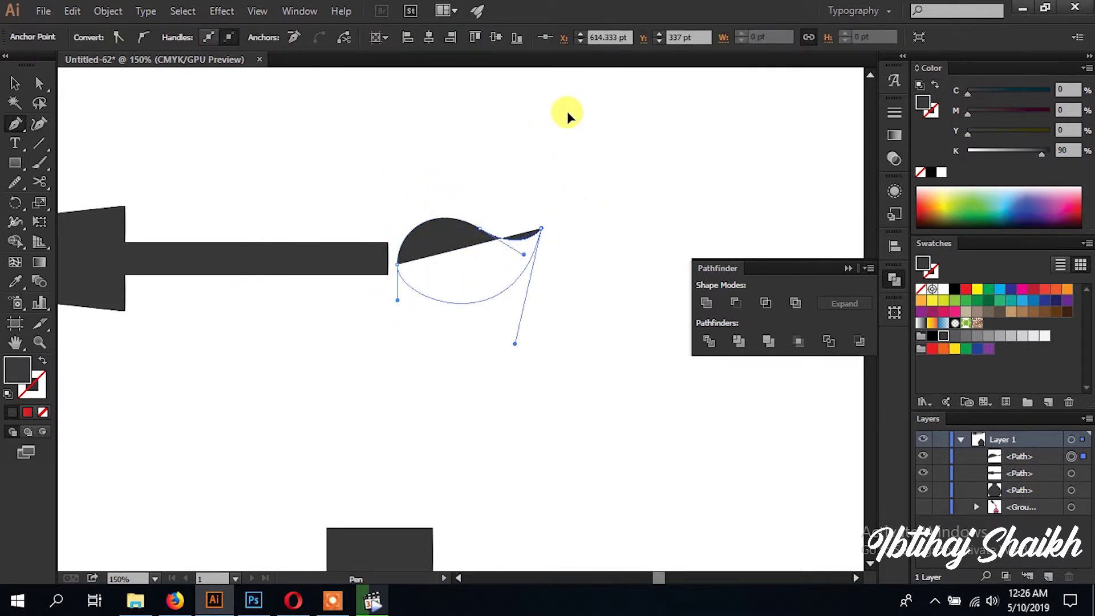
- Move the tip onto the stick's end and unite it with the brush
{"action": "key", "text": "v"}
{"action": "left_click_drag", "start_coordinate": [456, 265], "coordinate": [433, 261]}
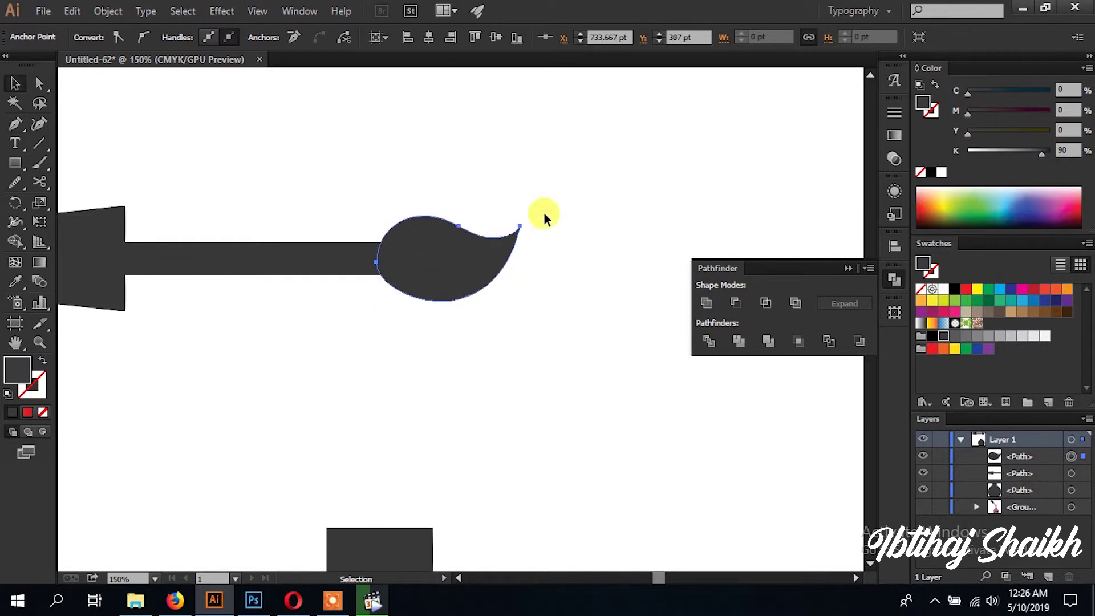
{"action": "left_click_drag", "start_coordinate": [556, 333], "coordinate": [112, 132]}
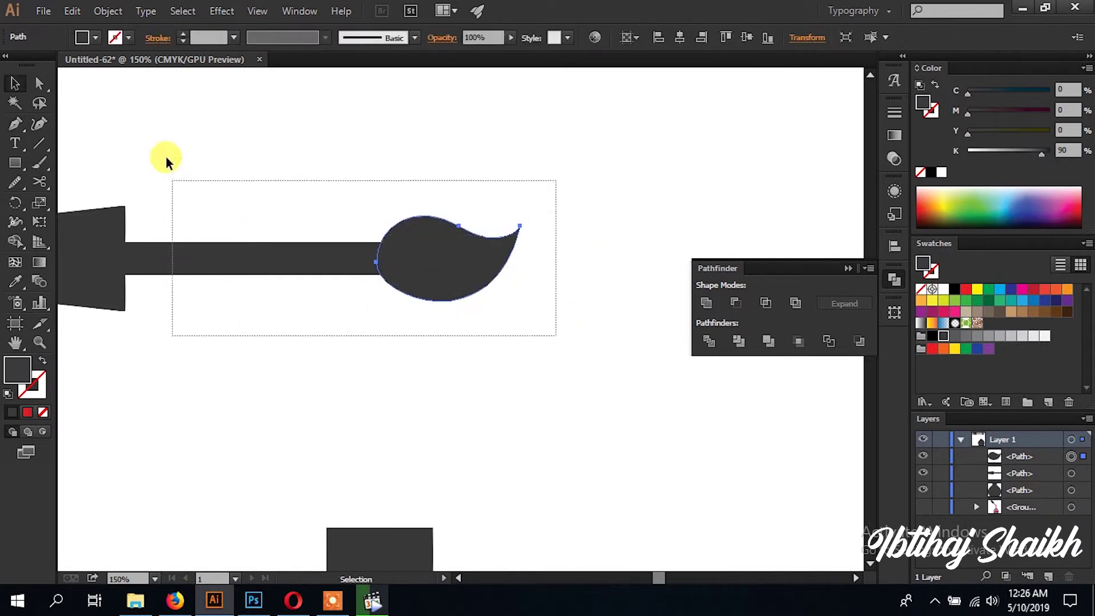
{"action": "left_click", "coordinate": [705, 306]}
{"action": "key", "text": "ctrl+minus"}
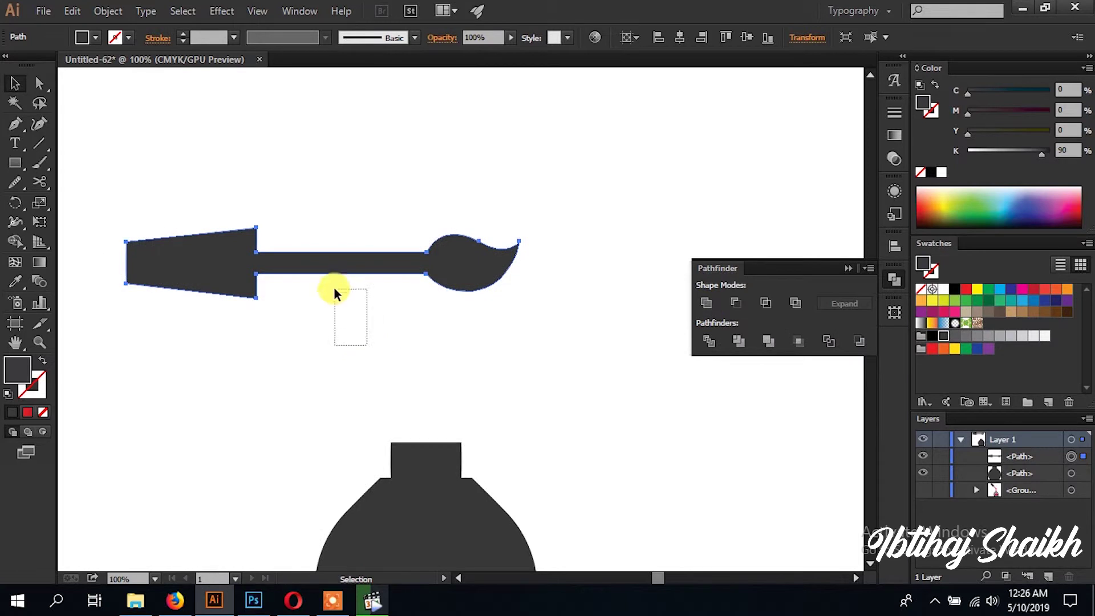
{"action": "left_click_drag", "start_coordinate": [334, 292], "coordinate": [337, 293]}
{"action": "scroll", "coordinate": [396, 311], "scroll_direction": "down", "scroll_amount": 3}
{"action": "left_click", "coordinate": [15, 123]}
{"action": "scroll", "coordinate": [260, 342], "scroll_direction": "down", "scroll_amount": 1}
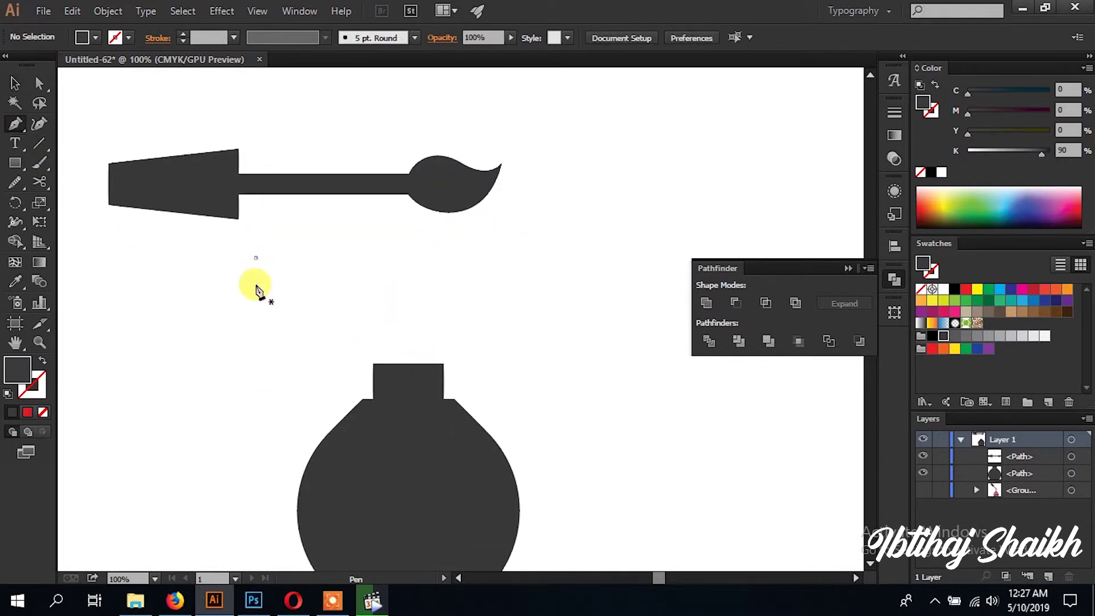
- Draw one half of a drop shape with the Pen tool
{"action": "left_click", "coordinate": [255, 258]}
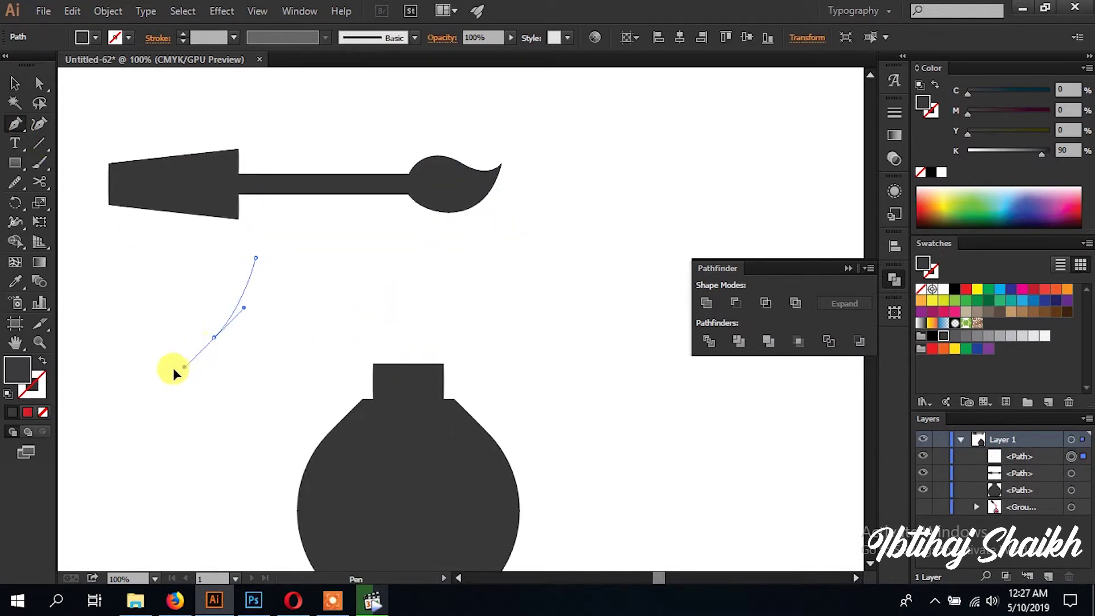
{"action": "left_click_drag", "start_coordinate": [199, 347], "coordinate": [170, 382]}
{"action": "left_click_drag", "start_coordinate": [256, 404], "coordinate": [255, 423]}
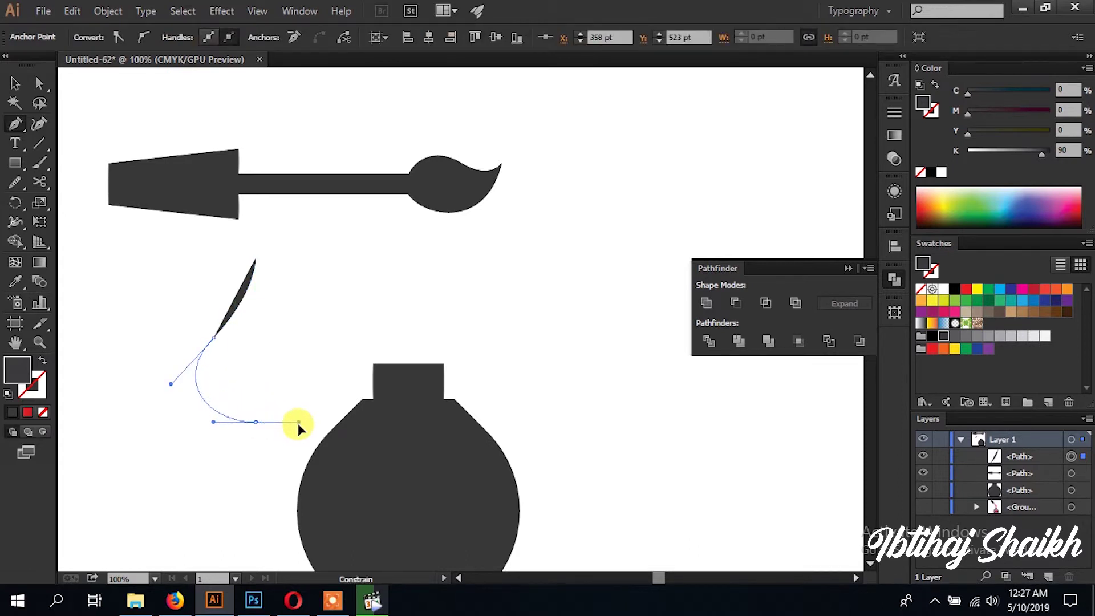
{"action": "left_click", "coordinate": [255, 422]}
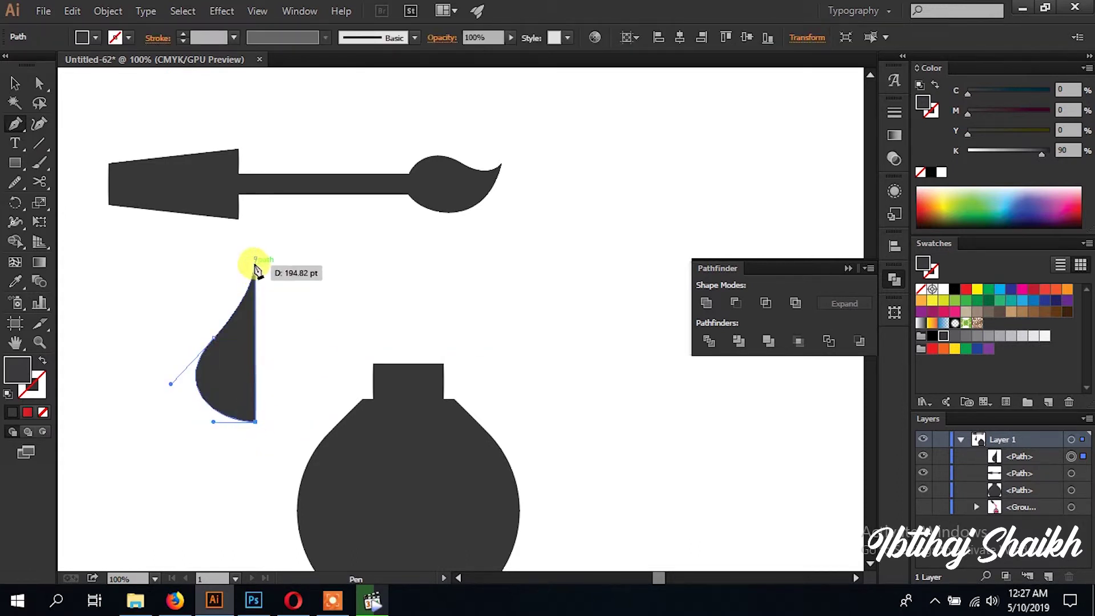
{"action": "left_click", "coordinate": [255, 259]}
- Reflect a copy of the half-drop and place it alongside to complete the drop
{"action": "key", "text": "v"}
{"action": "right_click", "coordinate": [296, 303]}
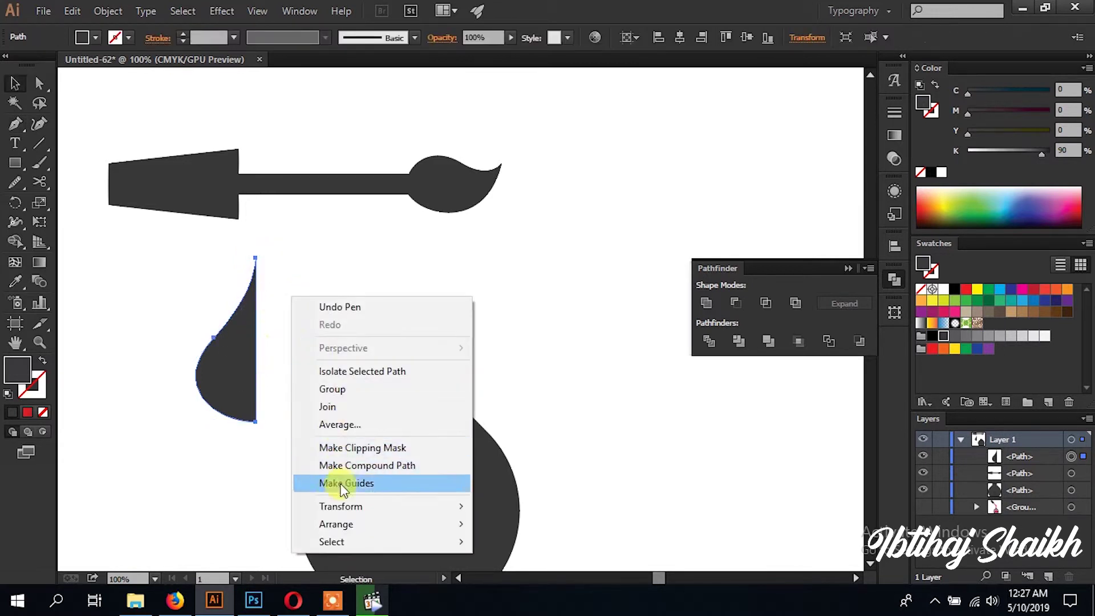
{"action": "left_click", "coordinate": [618, 428]}
{"action": "left_click", "coordinate": [738, 352]}
{"action": "mouse_move", "coordinate": [207, 316]}
{"action": "left_mouse_down"}
{"action": "mouse_move", "coordinate": [290, 355]}
{"action": "mouse_move", "coordinate": [271, 434]}
{"action": "left_mouse_up"}
{"action": "key", "text": "ctrl+g"}
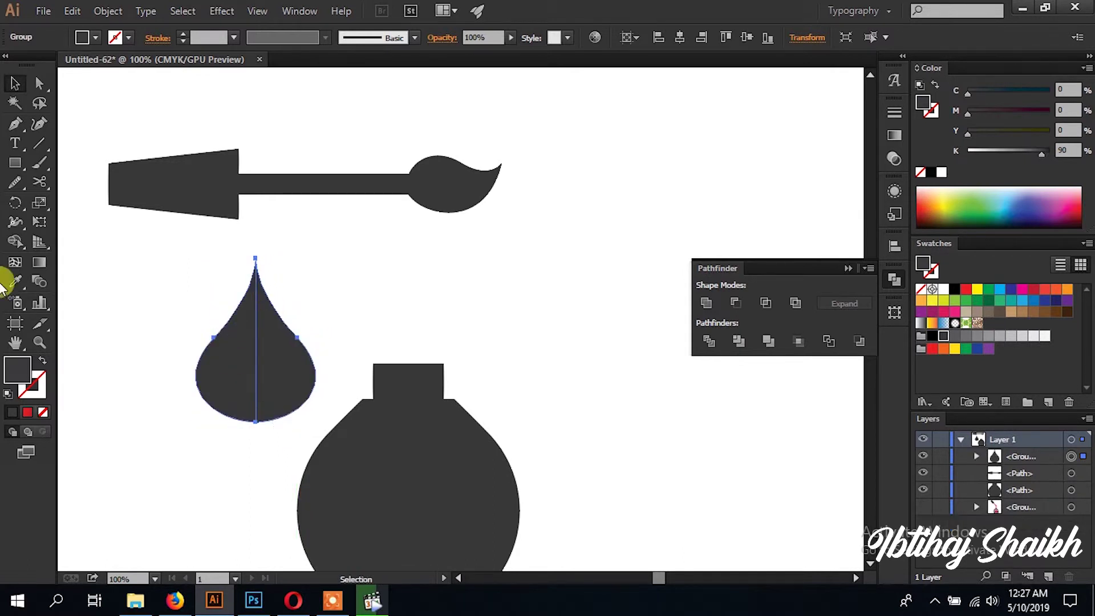
- Merge the two halves into one teardrop with Shape Builder and stretch it taller
{"action": "left_click", "coordinate": [19, 241]}
{"action": "mouse_move", "coordinate": [234, 376]}
{"action": "left_mouse_down"}
{"action": "mouse_move", "coordinate": [280, 388]}
{"action": "mouse_move", "coordinate": [257, 429]}
{"action": "left_mouse_up"}
{"action": "key", "text": "e"}
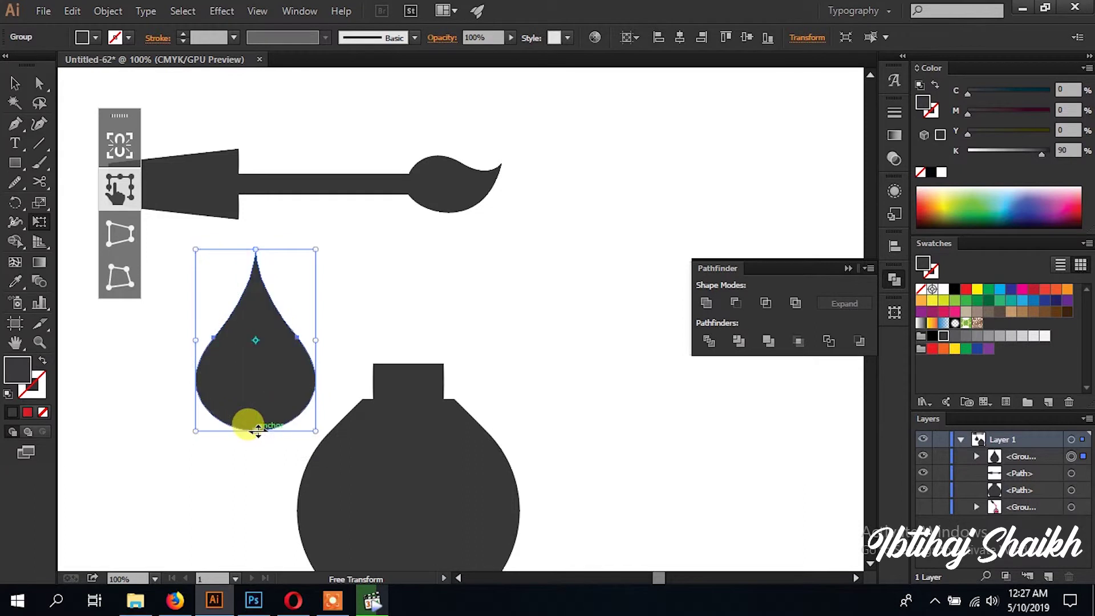
{"action": "left_click_drag", "start_coordinate": [258, 433], "coordinate": [253, 437]}
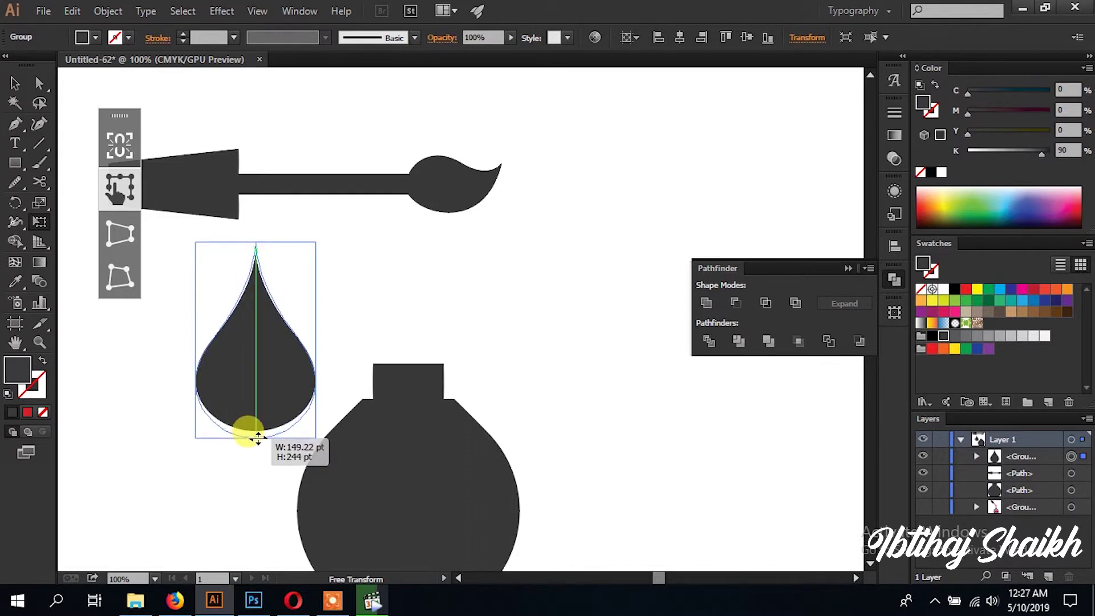
{"action": "key", "text": "v"}
- Shrink the teardrop around its centre and move it up under the brush
{"action": "scroll", "coordinate": [292, 283], "scroll_direction": "up", "scroll_amount": 1}
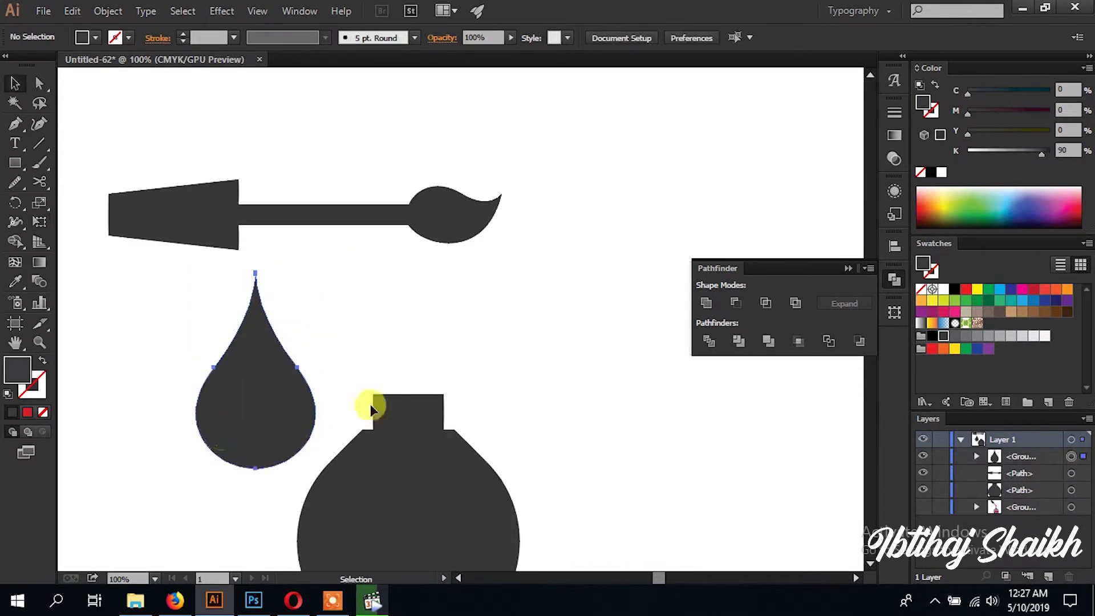
{"action": "key", "text": "e"}
{"action": "left_click_drag", "start_coordinate": [308, 467], "coordinate": [293, 430]}
{"action": "mouse_move", "coordinate": [255, 400]}
{"action": "left_mouse_down"}
{"action": "mouse_move", "coordinate": [407, 355]}
{"action": "mouse_move", "coordinate": [419, 382]}
{"action": "mouse_move", "coordinate": [430, 357]}
{"action": "left_mouse_up"}
{"action": "key", "text": "v"}
{"action": "scroll", "coordinate": [411, 303], "scroll_direction": "up", "scroll_amount": 2}
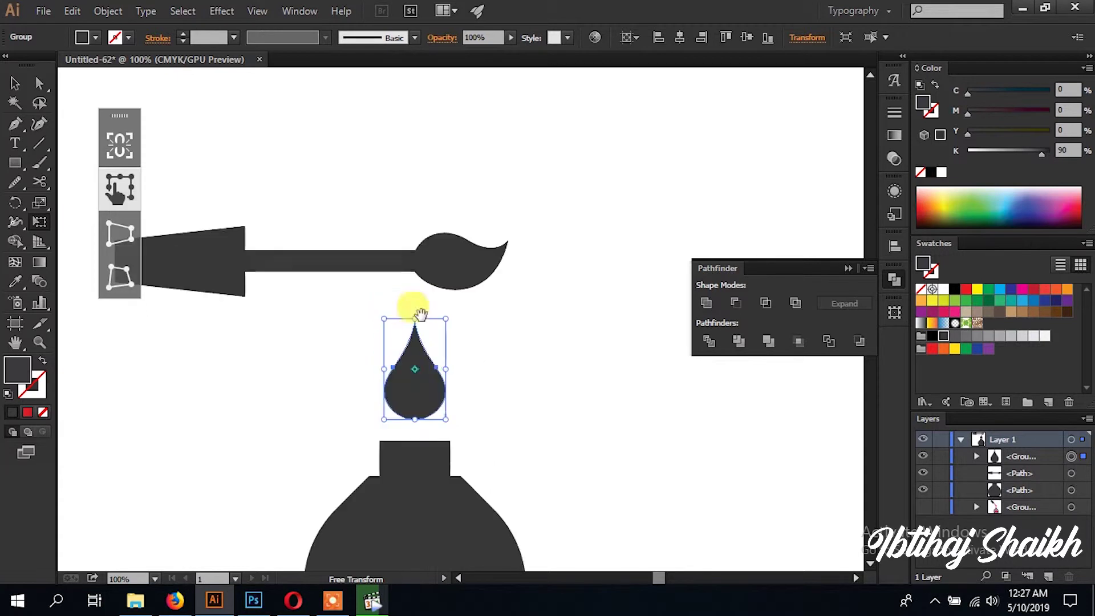
- Rotate the brush to a diagonal angle and set its bristle tip just above the drop
{"action": "left_click", "coordinate": [422, 247]}
{"action": "key", "text": "ctrl+minus"}
{"action": "key", "text": "e"}
{"action": "mouse_move", "coordinate": [489, 220]}
{"action": "left_mouse_down"}
{"action": "mouse_move", "coordinate": [501, 269]}
{"action": "mouse_move", "coordinate": [433, 364]}
{"action": "left_mouse_up"}
{"action": "left_click_drag", "start_coordinate": [392, 296], "coordinate": [392, 232]}
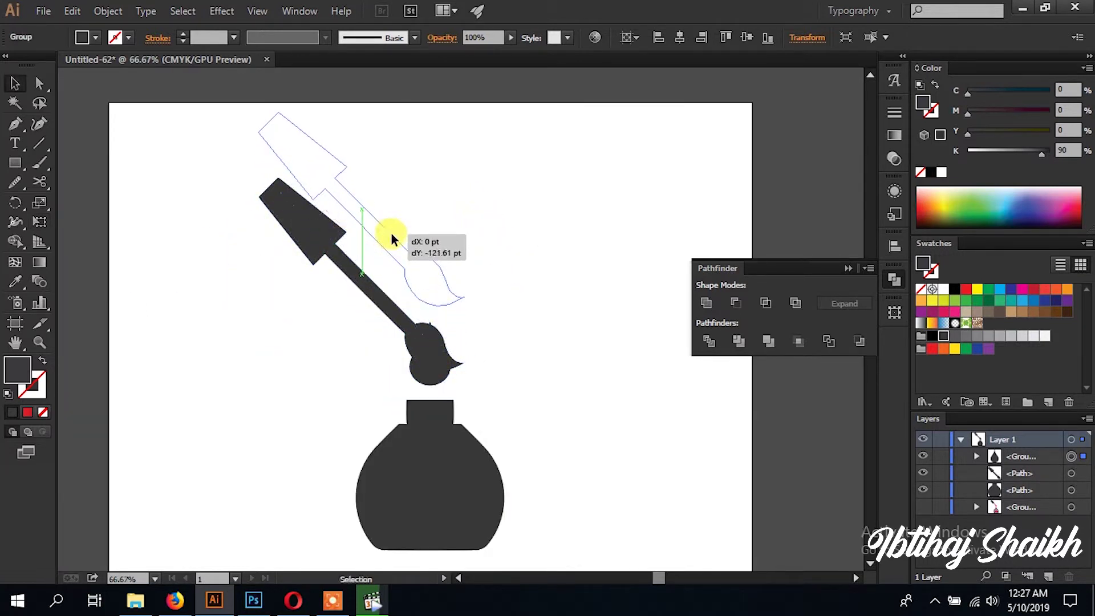
{"action": "left_click_drag", "start_coordinate": [543, 195], "coordinate": [533, 179]}
{"action": "key", "text": "v"}
{"action": "left_click_drag", "start_coordinate": [464, 262], "coordinate": [443, 291]}
{"action": "scroll", "coordinate": [508, 373], "scroll_direction": "down", "scroll_amount": 3}
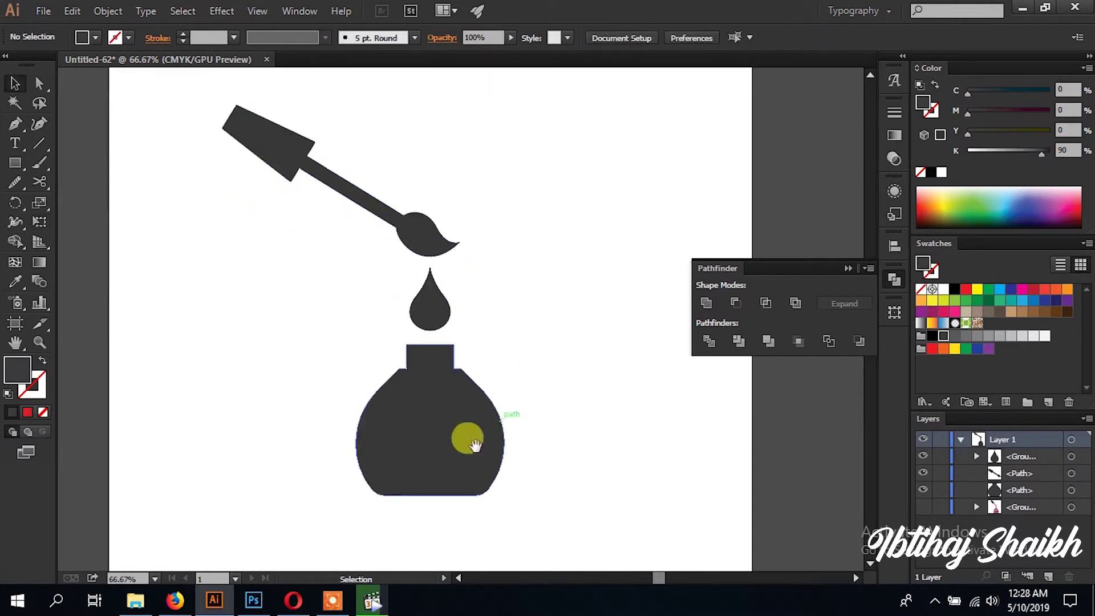
{"action": "left_click", "coordinate": [443, 409]}
- Turn the bottle's fill into a stroke and raise its weight to 30 pt
{"action": "left_click", "coordinate": [36, 376]}
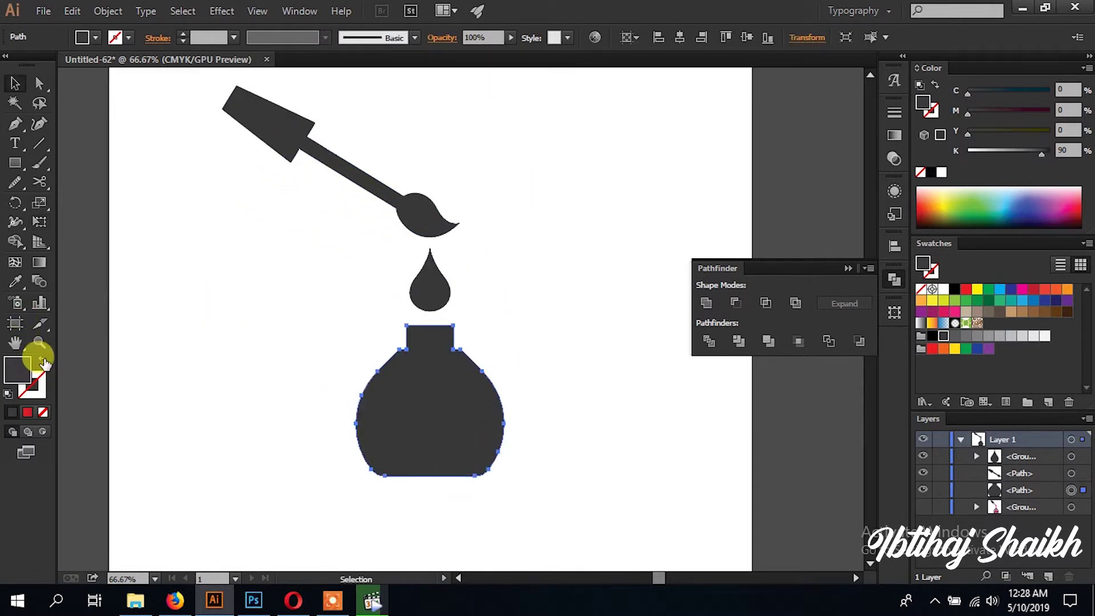
{"action": "left_click", "coordinate": [44, 362]}
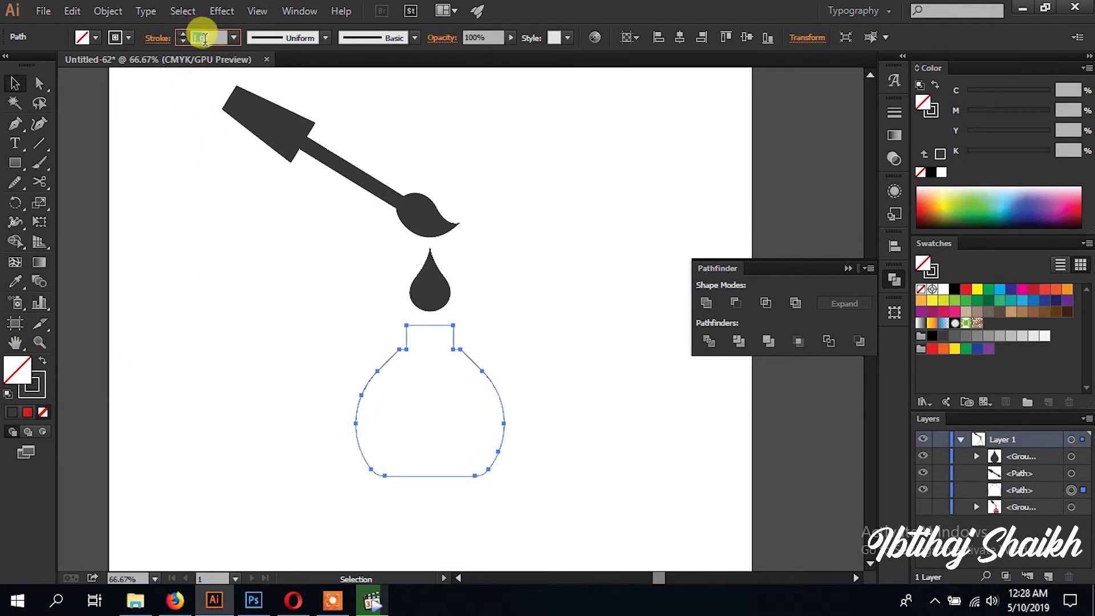
{"action": "type", "text": "10"}
{"action": "key", "text": "Return"}
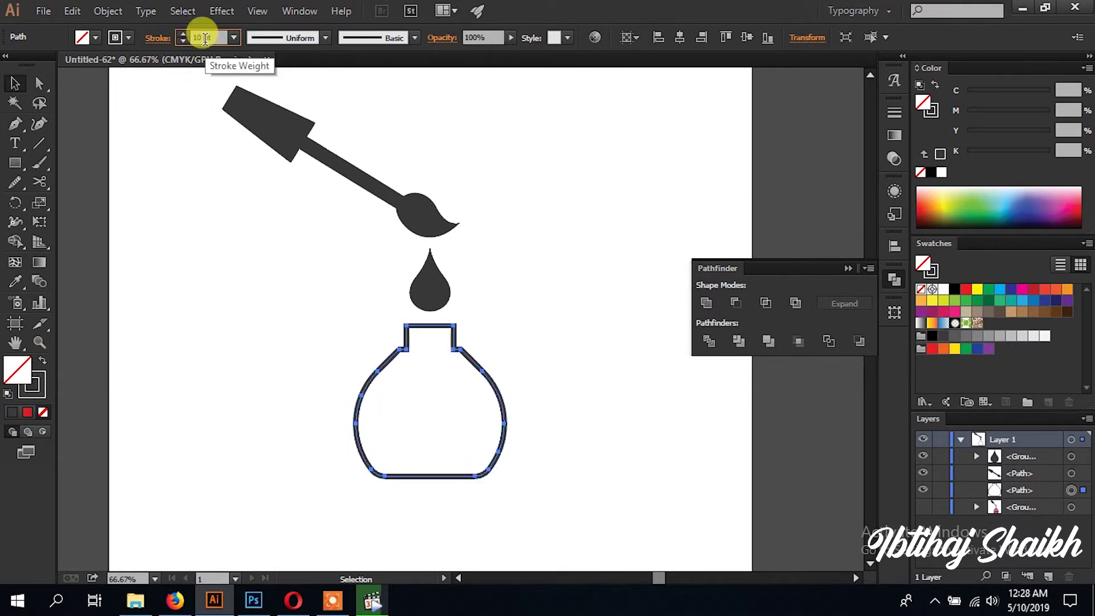
{"action": "key", "text": "Return"}
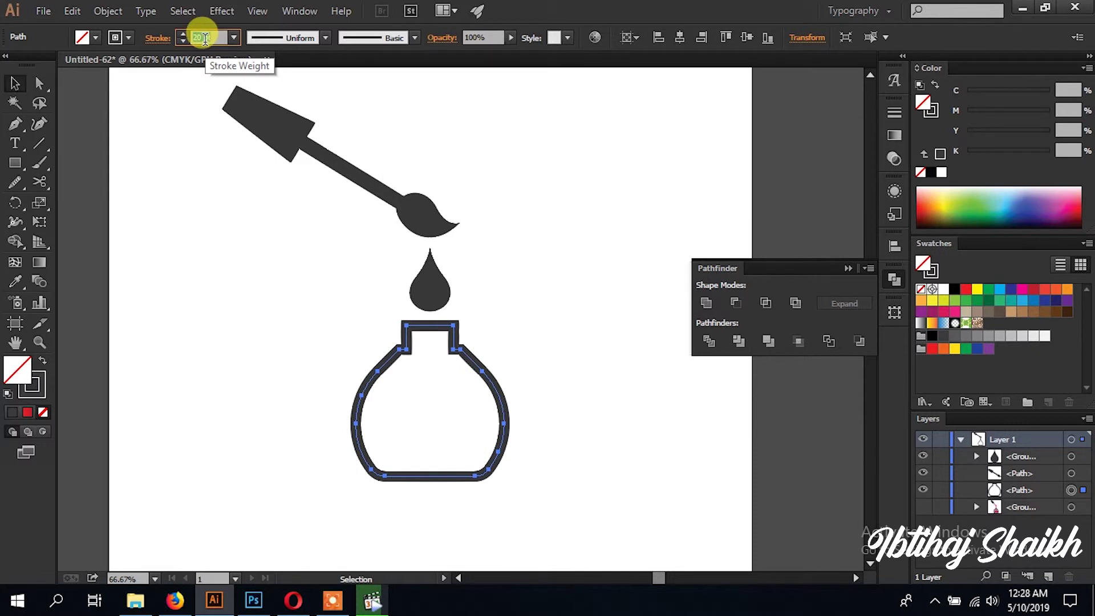
{"action": "type", "text": "30"}
{"action": "key", "text": "Return"}
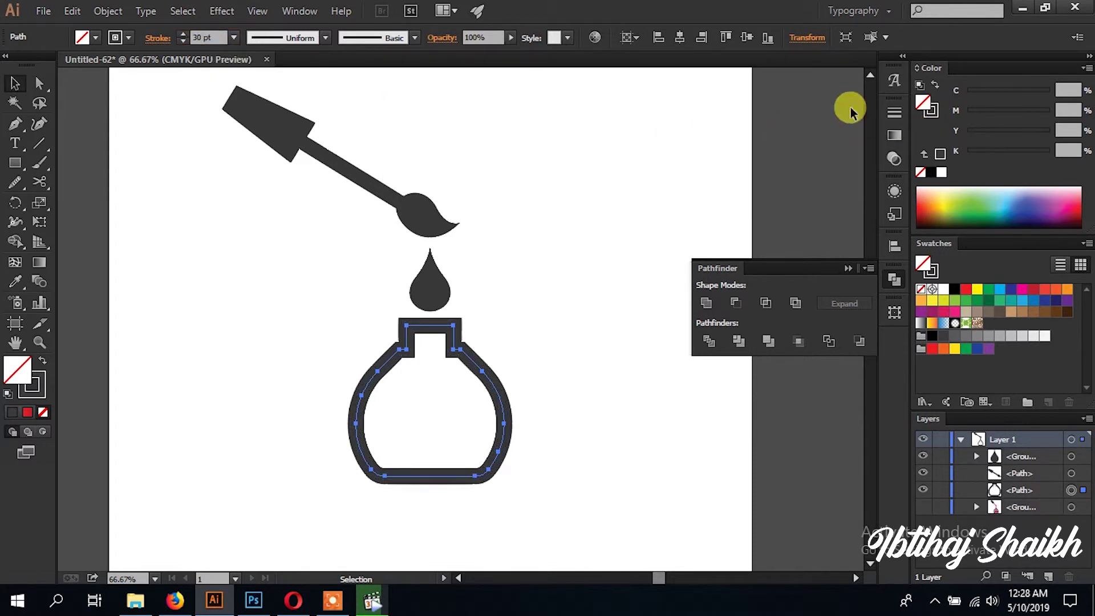
- Align the stroke to the inside and Expand Appearance into a filled shape
{"action": "left_click", "coordinate": [895, 114]}
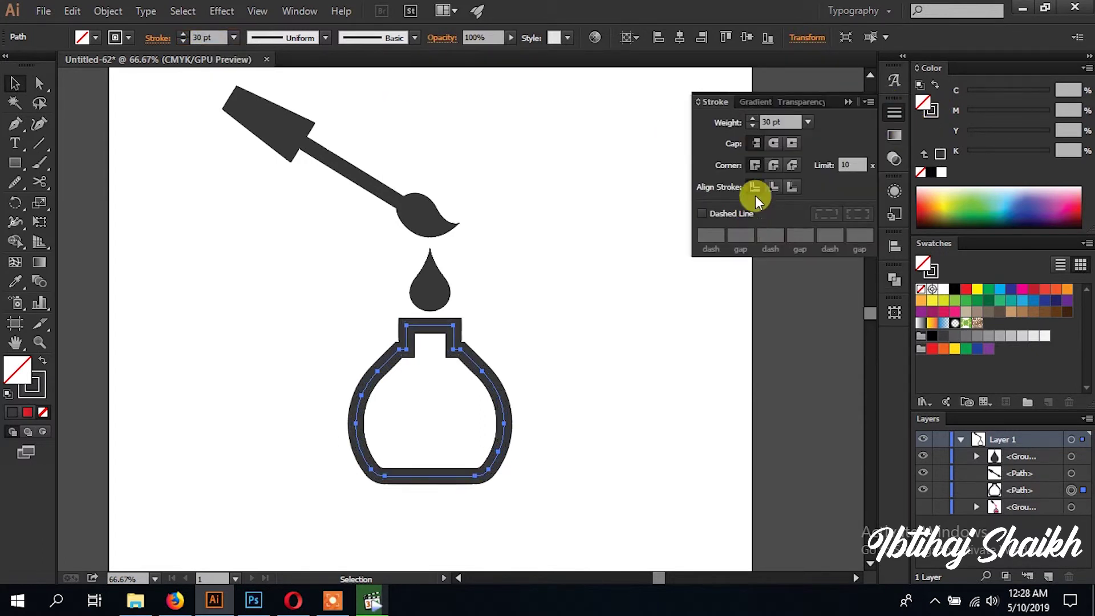
{"action": "left_click", "coordinate": [780, 182]}
{"action": "scroll", "coordinate": [520, 311], "scroll_direction": "up", "scroll_amount": 2}
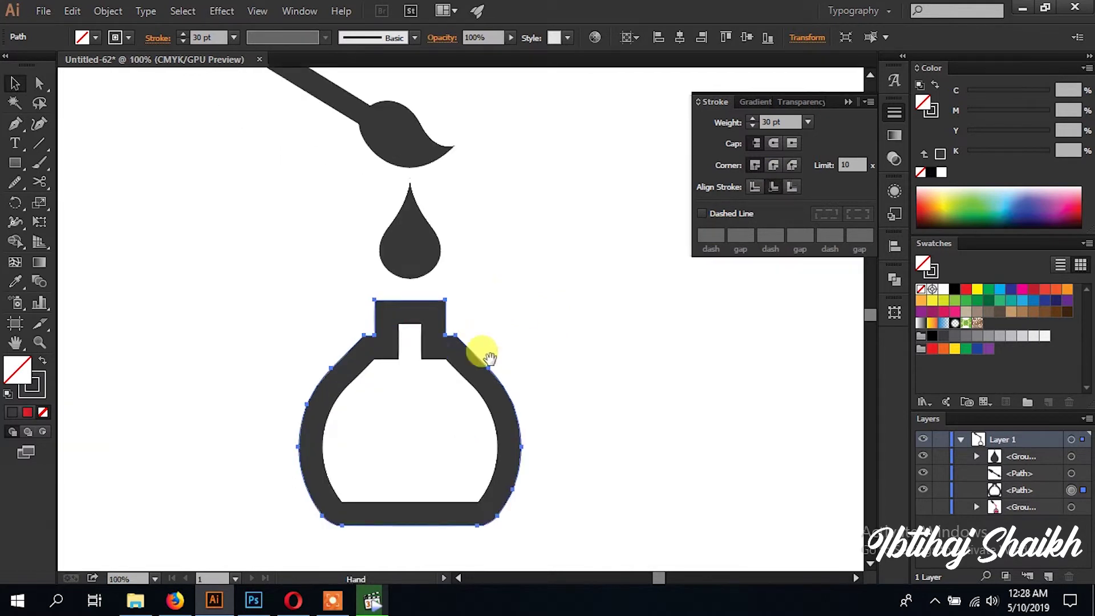
{"action": "left_click", "coordinate": [107, 10]}
{"action": "left_click", "coordinate": [152, 198]}
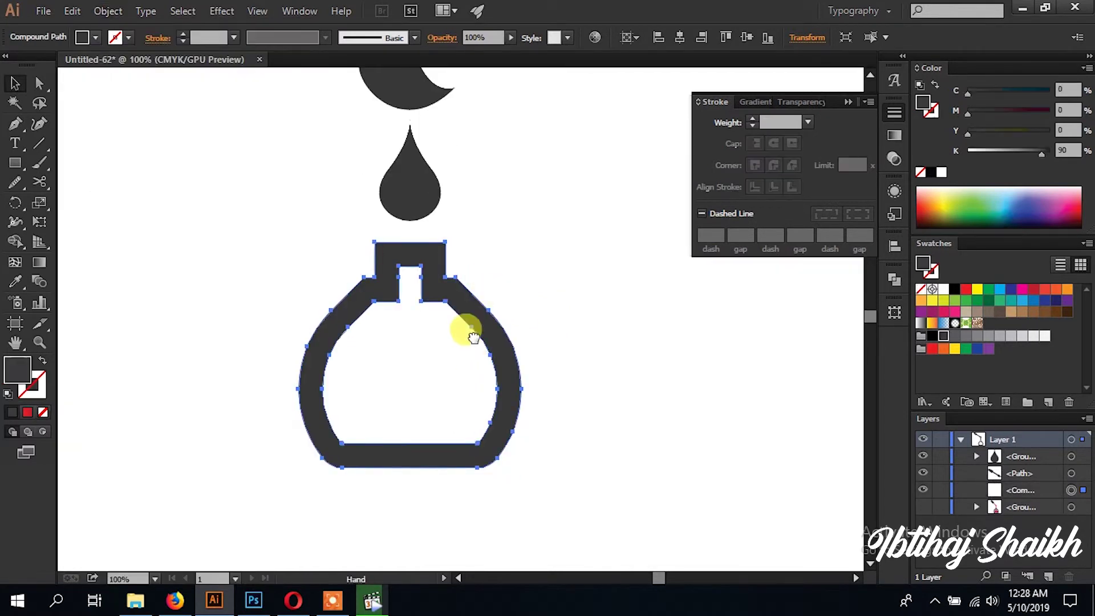
{"action": "scroll", "coordinate": [464, 330], "scroll_direction": "down", "scroll_amount": 1}
{"action": "left_click", "coordinate": [39, 83]}
- Close the gap in the bottle's neck by joining the neck slot anchors
{"action": "mouse_move", "coordinate": [391, 237]}
{"action": "left_mouse_down"}
{"action": "mouse_move", "coordinate": [401, 308]}
{"action": "mouse_move", "coordinate": [422, 294]}
{"action": "left_mouse_up"}
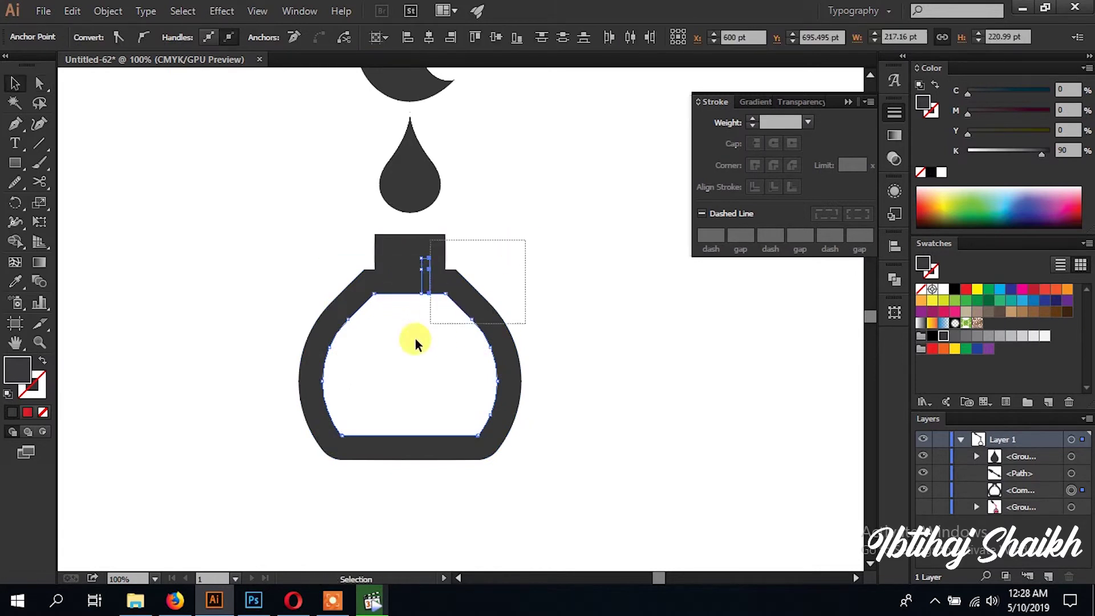
{"action": "key", "text": "v"}
{"action": "left_click", "coordinate": [895, 280]}
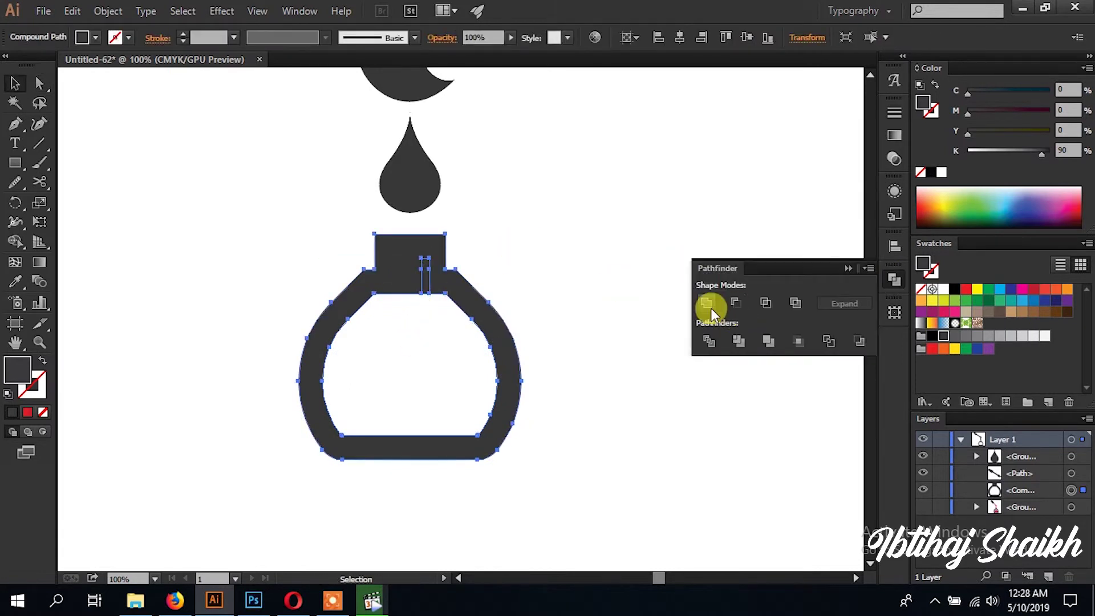
{"action": "scroll", "coordinate": [422, 331], "scroll_direction": "down", "scroll_amount": 2}
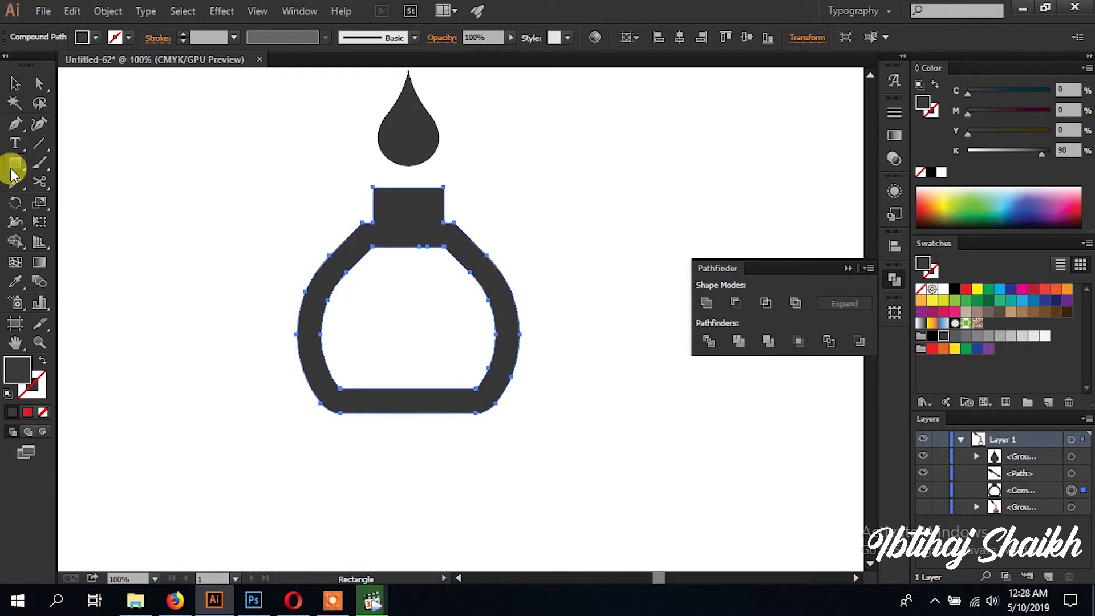
- Draw a circle inside the bottle and move it lower
{"action": "left_click_drag", "start_coordinate": [14, 174], "coordinate": [90, 200]}
{"action": "mouse_move", "coordinate": [408, 421]}
{"action": "left_mouse_down"}
{"action": "mouse_move", "coordinate": [534, 494]}
{"action": "mouse_move", "coordinate": [496, 460]}
{"action": "left_mouse_up"}
{"action": "key", "text": "v"}
{"action": "scroll", "coordinate": [459, 380], "scroll_direction": "up", "scroll_amount": 1}
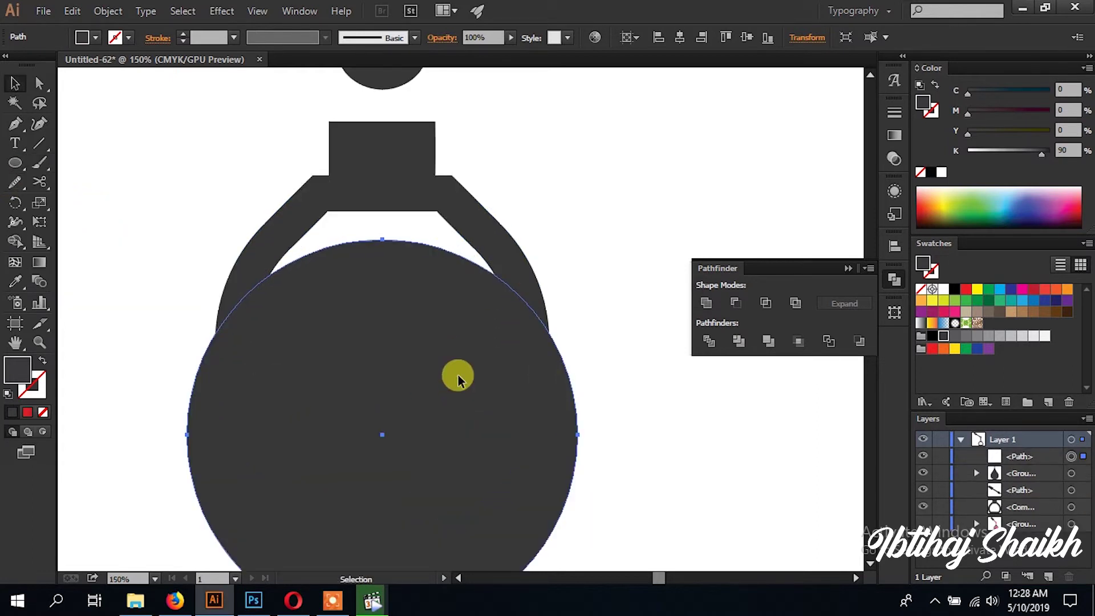
{"action": "left_click_drag", "start_coordinate": [458, 379], "coordinate": [458, 395]}
- Use Shape Builder to trim the circle to the bottle, leaving the inner liquid region
{"action": "left_click", "coordinate": [519, 285], "text": "shift"}
{"action": "left_click", "coordinate": [16, 242]}
{"action": "left_click_drag", "start_coordinate": [244, 446], "coordinate": [354, 525]}
{"action": "left_click", "coordinate": [356, 341]}
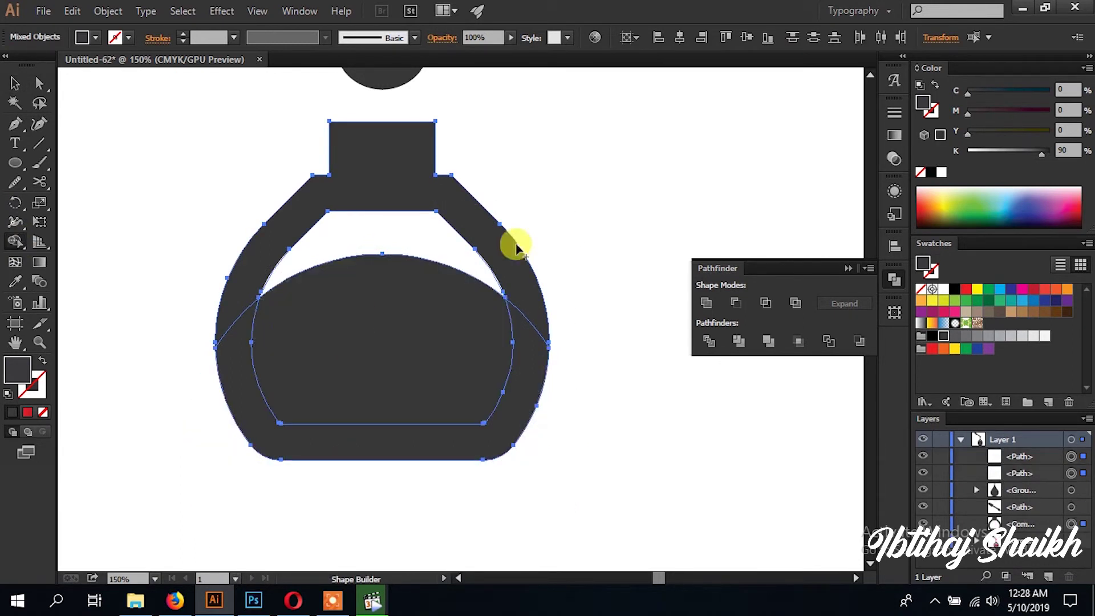
{"action": "key", "text": "v"}
- Shrink the liquid shape around its centre to leave a white gap inside the bottle
{"action": "left_click", "coordinate": [543, 377]}
{"action": "left_click", "coordinate": [459, 399]}
{"action": "key", "text": "e"}
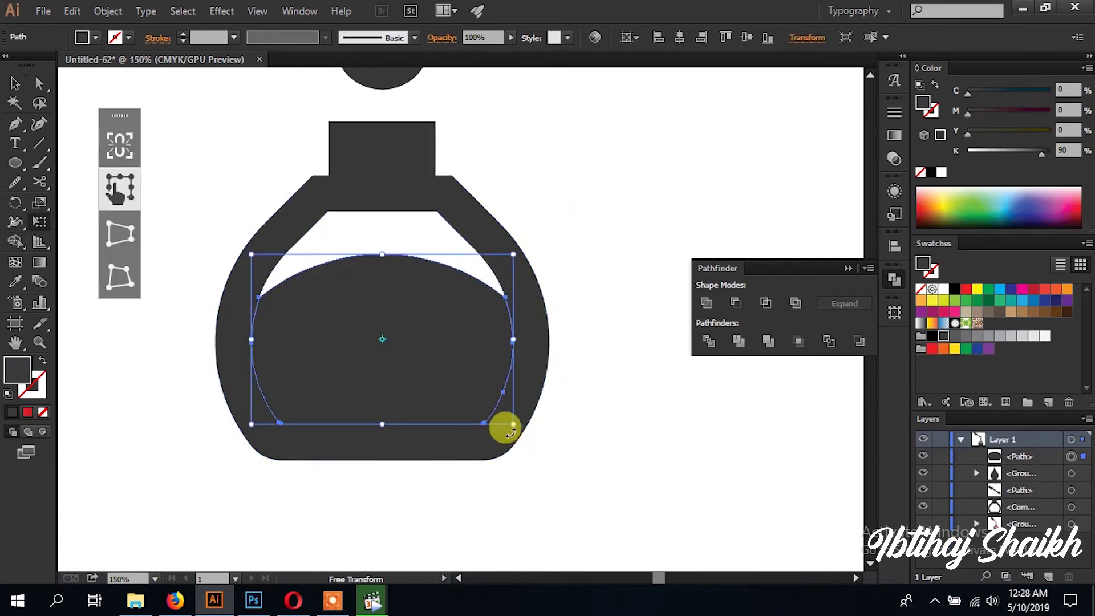
{"action": "left_click_drag", "start_coordinate": [499, 412], "coordinate": [486, 403]}
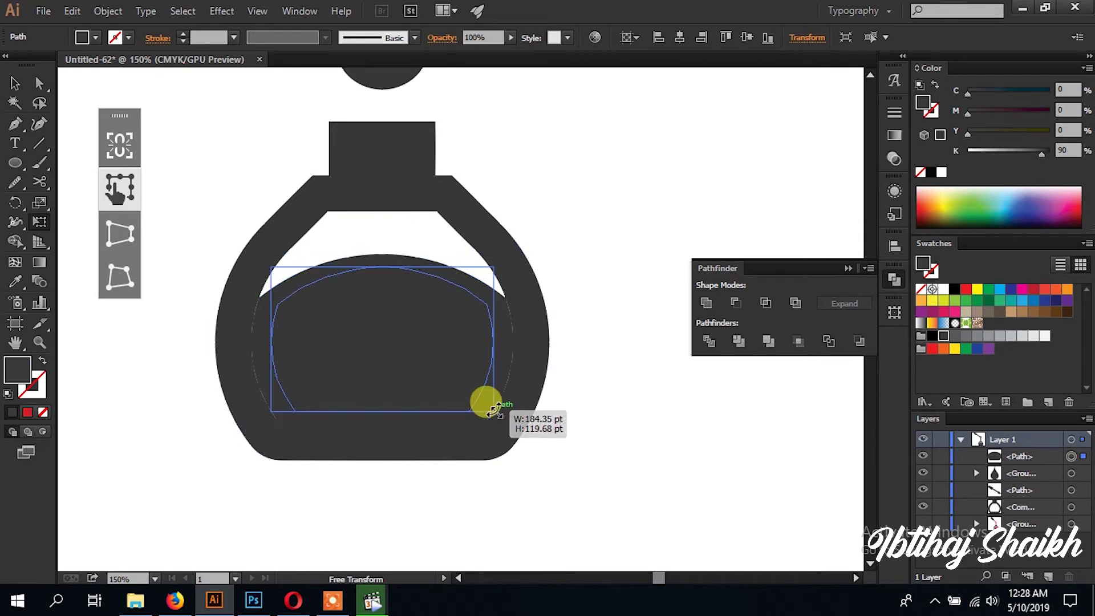
{"action": "key", "text": "v"}
{"action": "left_click", "coordinate": [581, 244]}
{"action": "key", "text": "ctrl+0"}
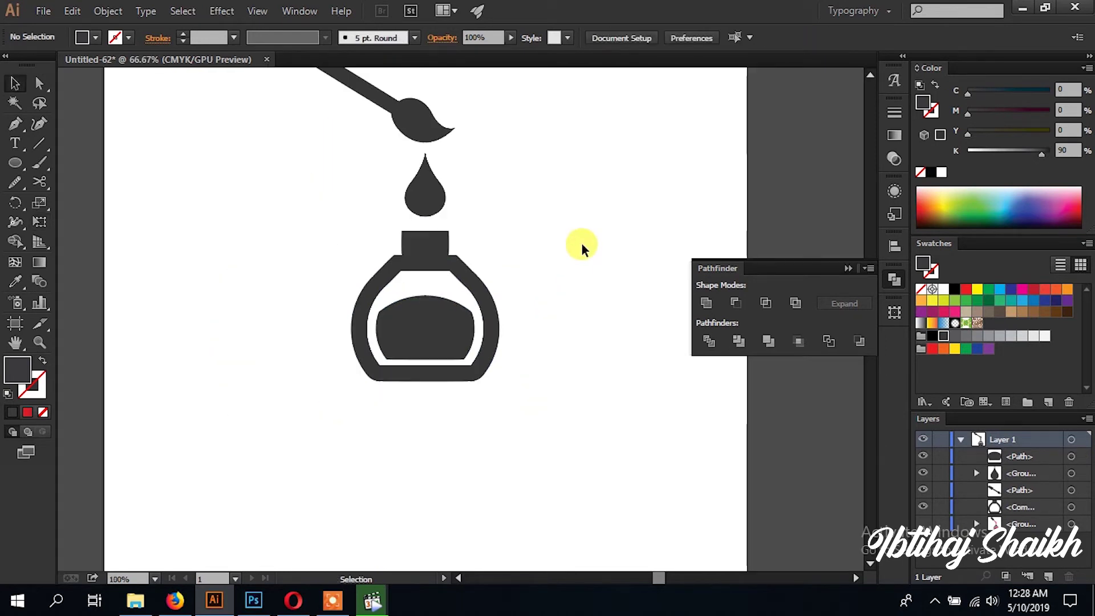
- Group all the artwork, move it toward the artboard centre, and enter the group
{"action": "key", "text": "ctrl+minus"}
{"action": "mouse_move", "coordinate": [556, 416]}
{"action": "left_mouse_down"}
{"action": "mouse_move", "coordinate": [268, 129]}
{"action": "mouse_move", "coordinate": [330, 145]}
{"action": "left_mouse_up"}
{"action": "key", "text": "ctrl+g"}
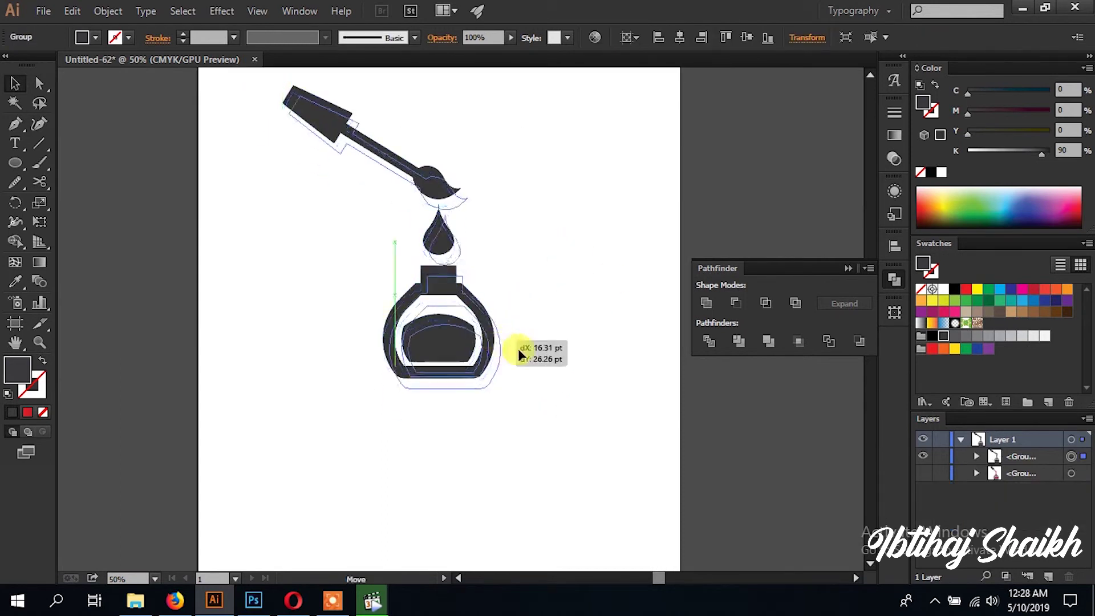
{"action": "left_click_drag", "start_coordinate": [494, 336], "coordinate": [511, 359]}
{"action": "left_click", "coordinate": [515, 348]}
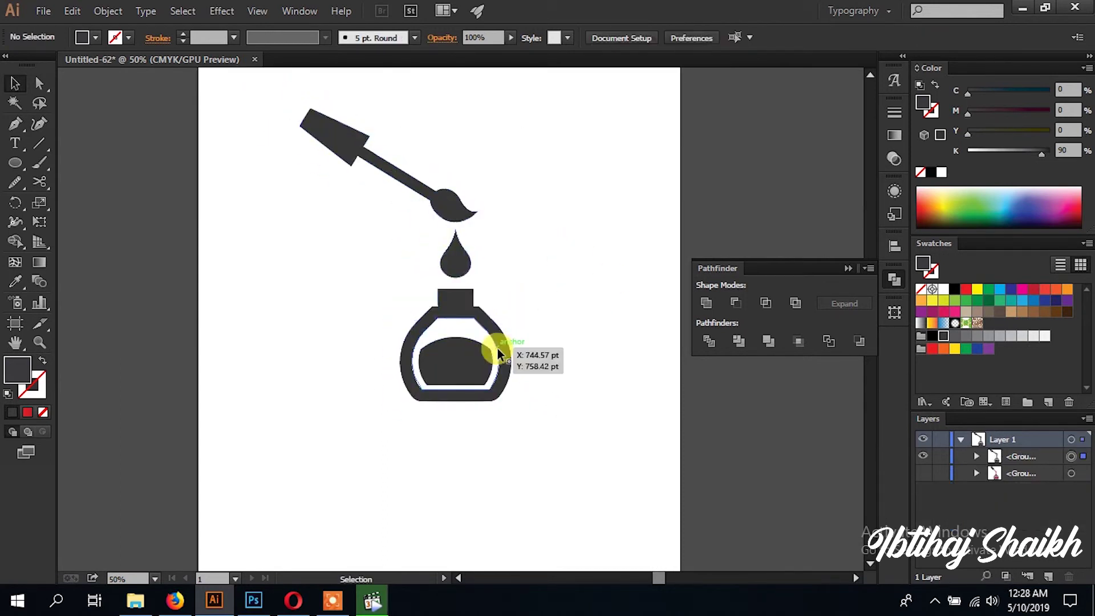
{"action": "double_click", "coordinate": [494, 349]}
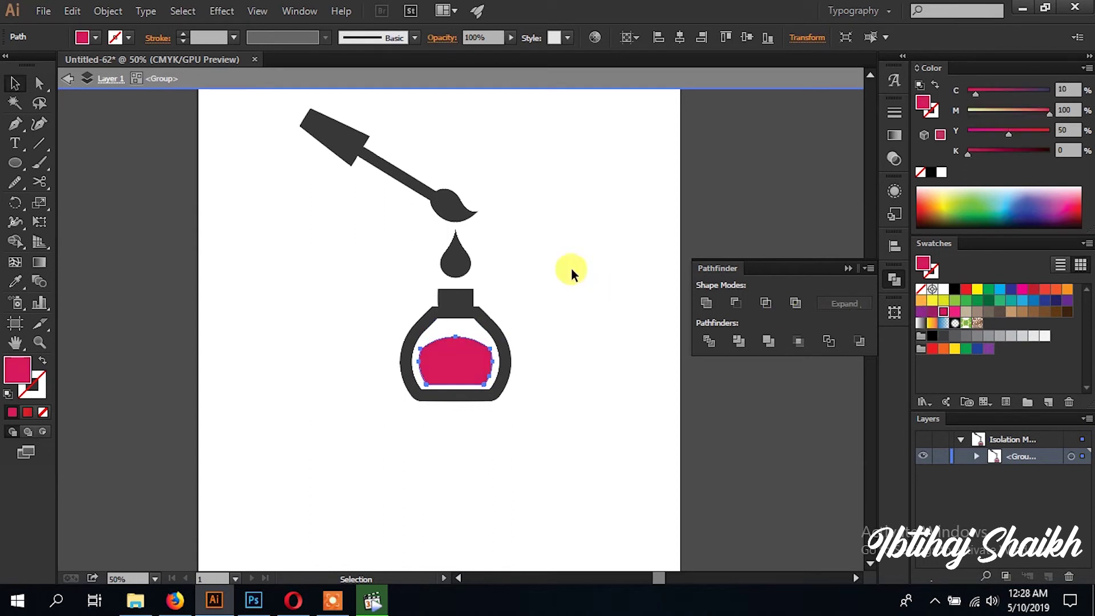
- Colour the drop pink and draw a long line across the brush where cap meets stick
{"action": "left_click", "coordinate": [942, 312]}
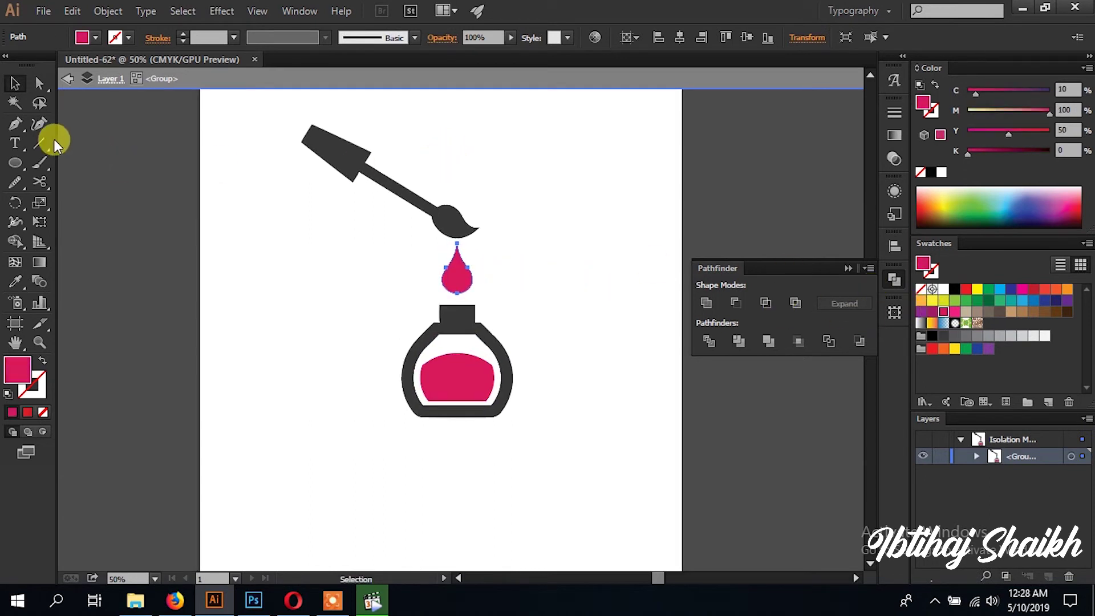
{"action": "left_click_drag", "start_coordinate": [372, 150], "coordinate": [355, 179]}
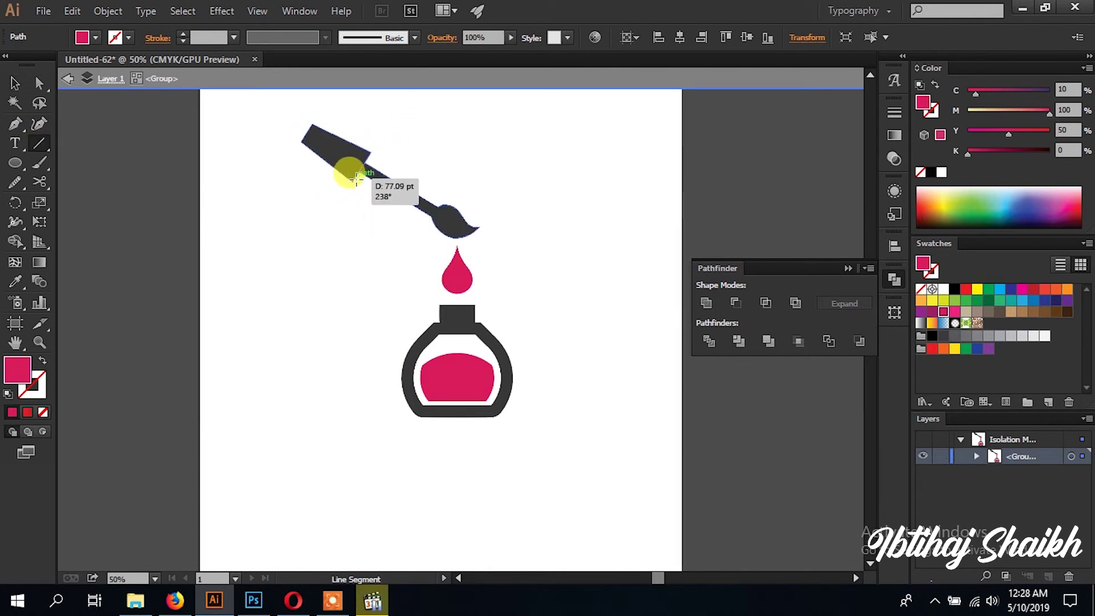
{"action": "left_click_drag", "start_coordinate": [356, 179], "coordinate": [356, 179]}
{"action": "key", "text": "e"}
{"action": "left_click_drag", "start_coordinate": [393, 147], "coordinate": [402, 188]}
- Divide the brush along the line and eyedrop the drop's pink onto the brush stick
{"action": "key", "text": "v"}
{"action": "left_click", "coordinate": [402, 189], "text": "shift"}
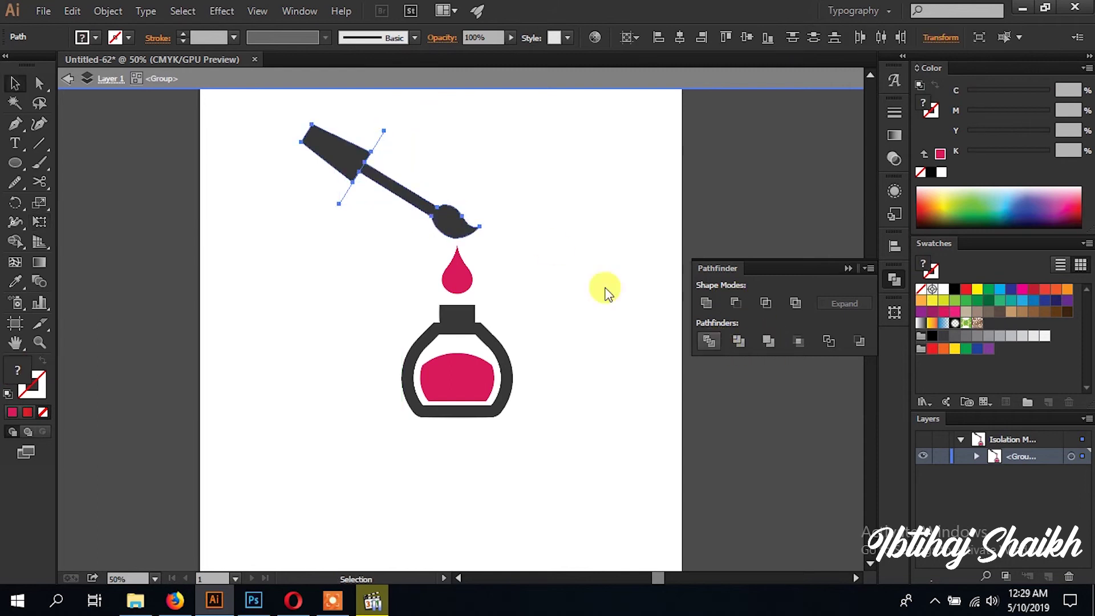
{"action": "left_click", "coordinate": [709, 341]}
{"action": "double_click", "coordinate": [439, 216]}
{"action": "left_click", "coordinate": [12, 282]}
{"action": "left_click", "coordinate": [456, 271]}
- Exit the group and zoom in to centre the finished nail polish icon
{"action": "key", "text": "v"}
{"action": "double_click", "coordinate": [526, 174]}
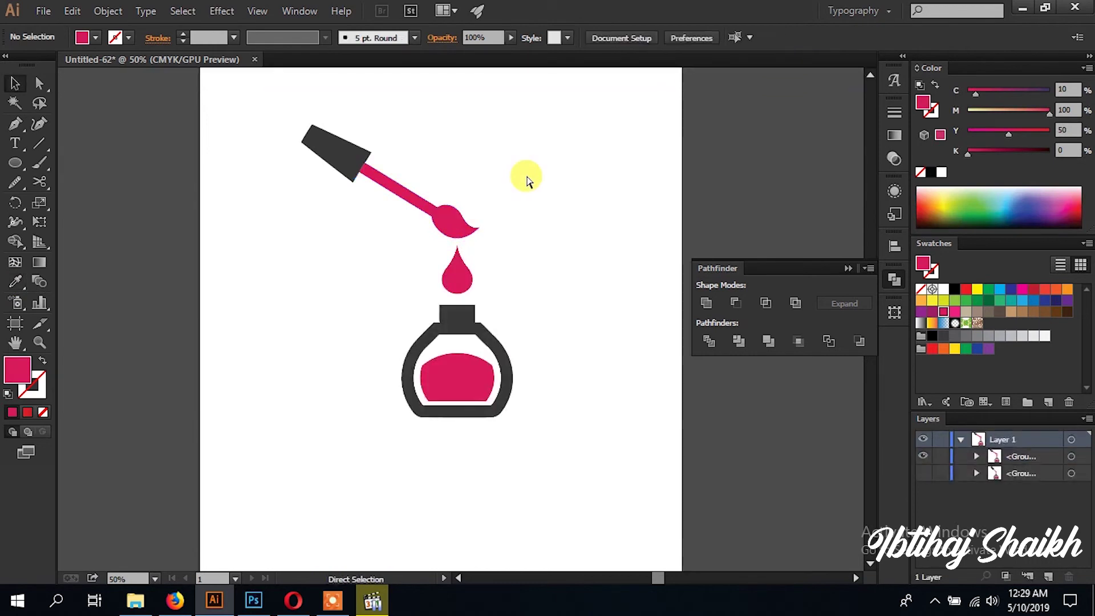
{"action": "key", "text": "ctrl+0"}
{"action": "key", "text": "ctrl+shift+F9"}
{"action": "key", "text": "ctrl+equal"}
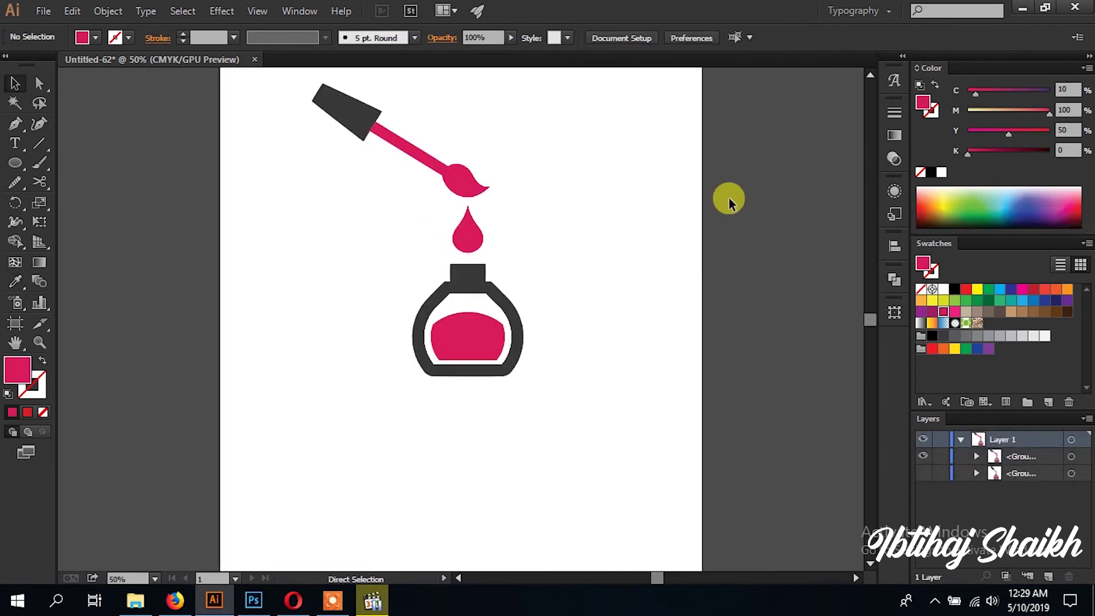
{"action": "left_click_drag", "start_coordinate": [709, 245], "coordinate": [714, 303]}
{"action": "key", "text": "ctrl+equal"}
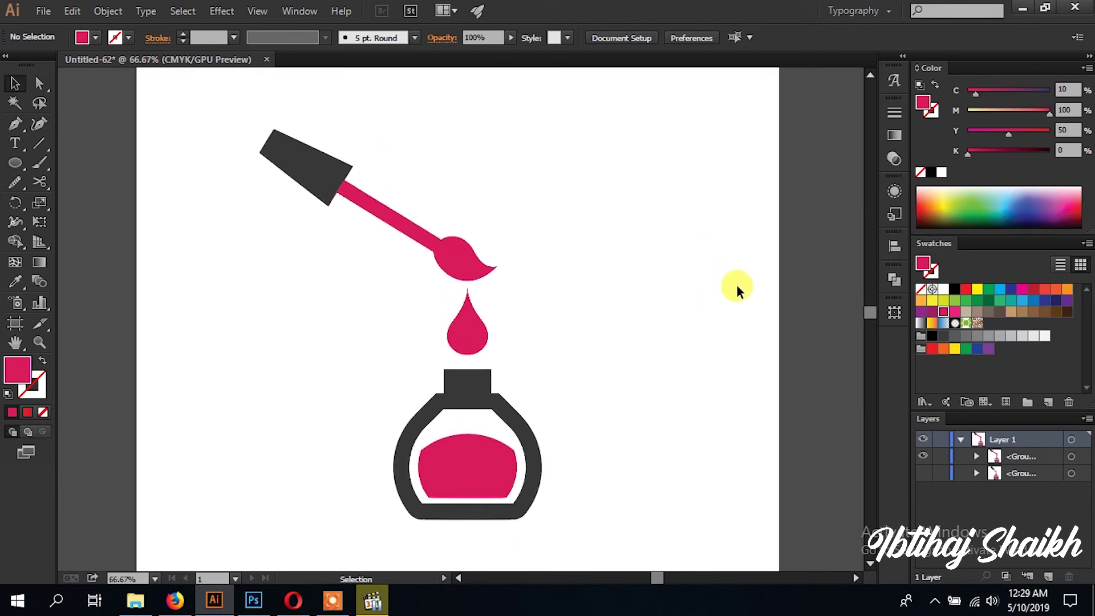